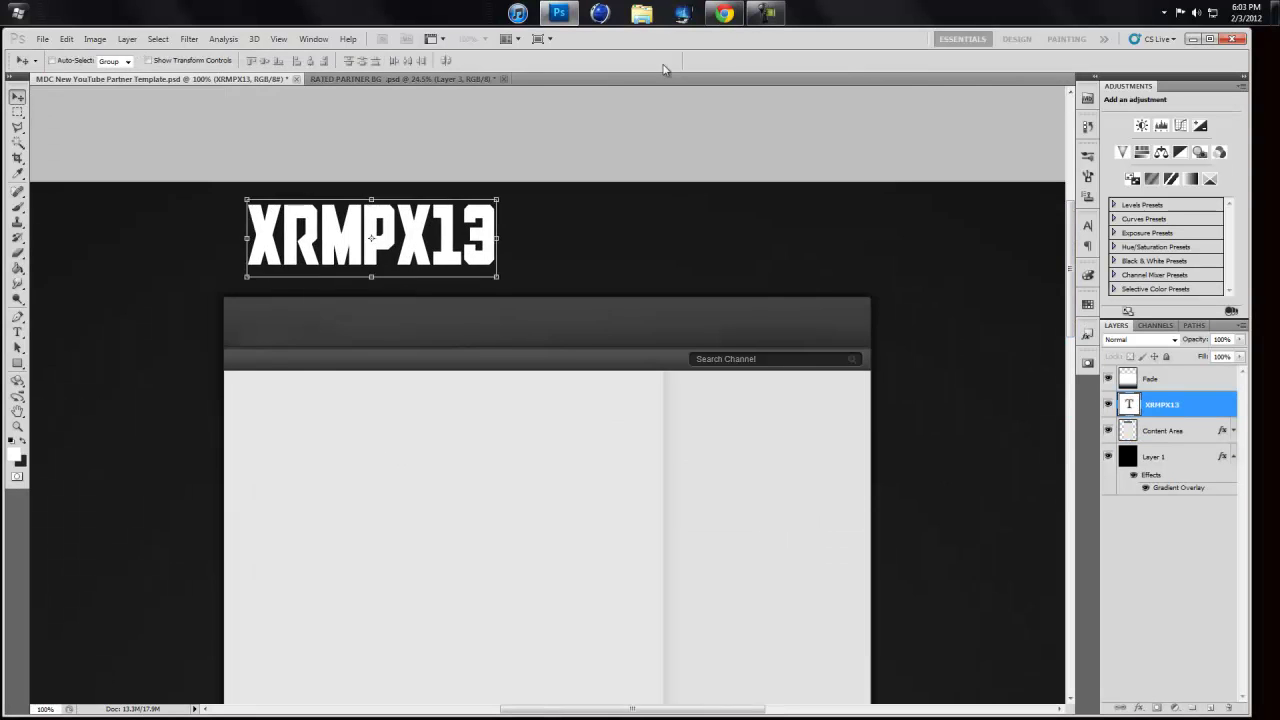
Step: Cycle through fonts to pick a sleek new typeface for the XRMPX13 title
key(Down)
key(Down)
key(Down)
key(Down)
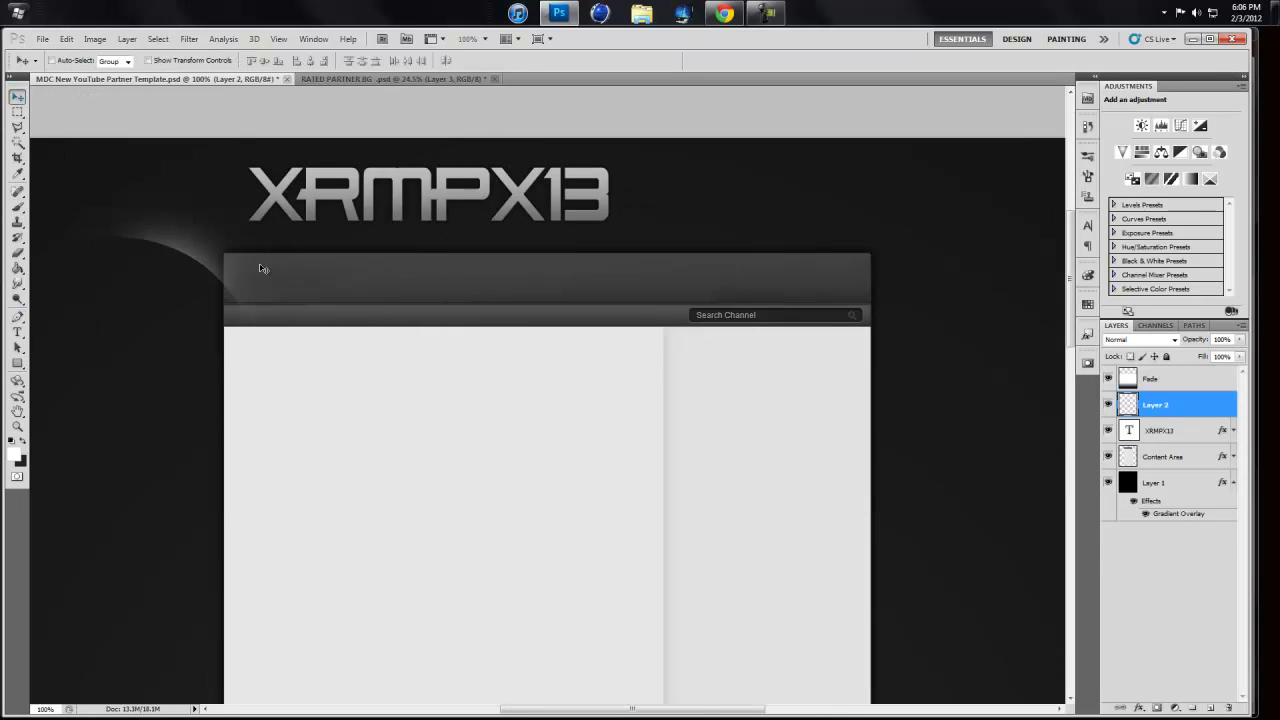
Step: Move the title and light streak below Content Area and duplicate the streak
shift+click(1182, 430)
key(ctrl+bracketleft)
key(ctrl+alt+t)
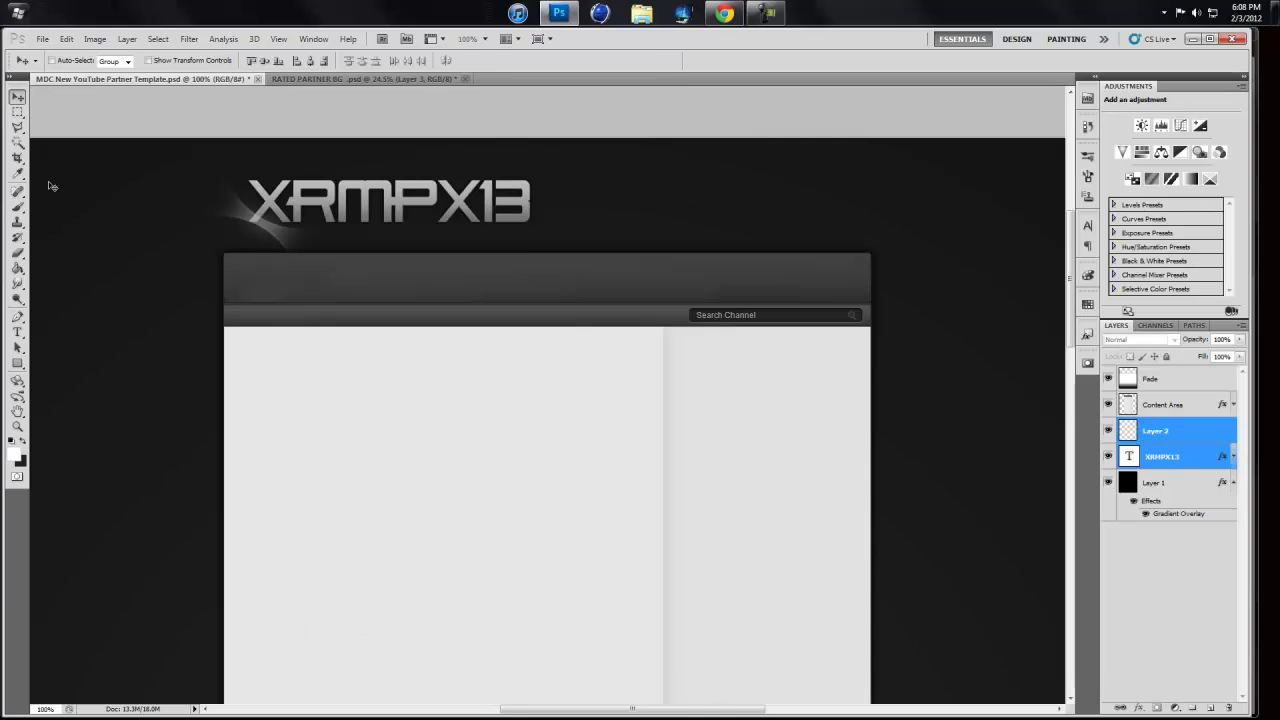
Step: Add the tagline 'THE INcredibely good looking gamer' and scale it under the title
key(t)
click(262, 234)
text(THE INcredibely good looking gamer)
drag(547, 237, 668, 236)
key(Return)
Step: Review the tagline's drop shadow effect, enlarge the brush to 401 px, and zoom to 100%
double_click(1214, 446)
click(660, 409)
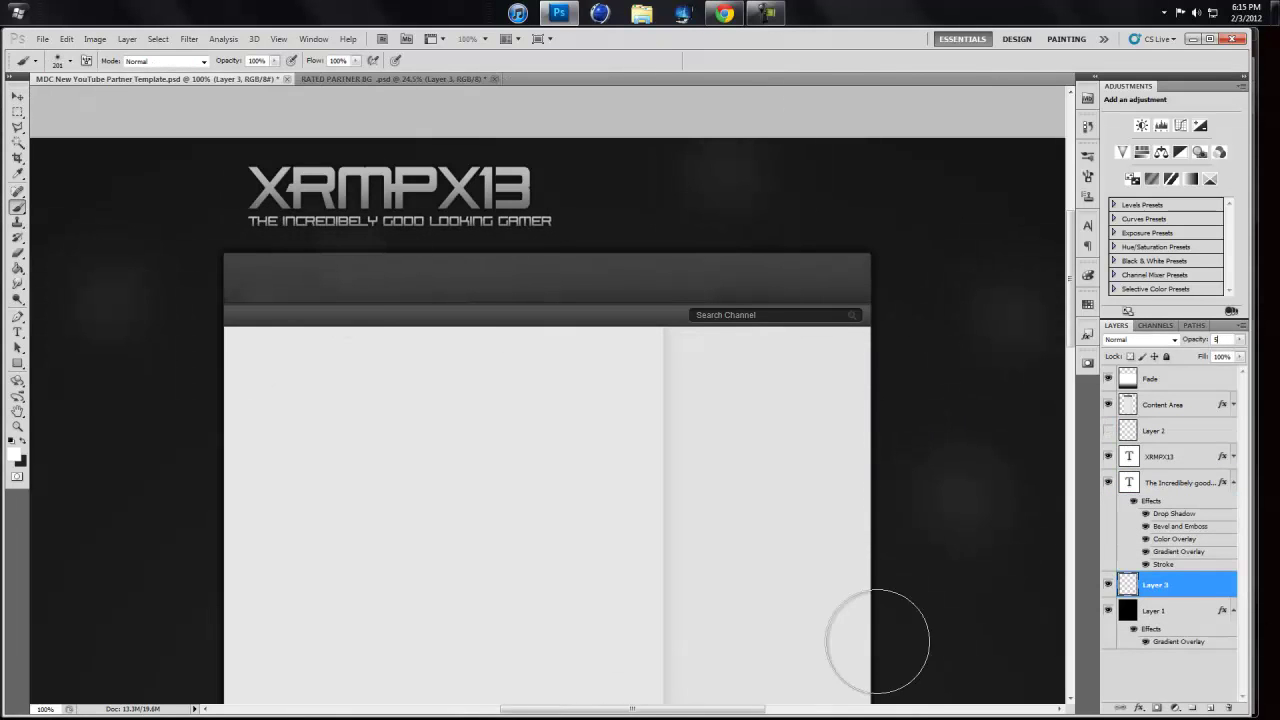
key(bracketright)
key(bracketright)
key(bracketright)
scroll(280, 537, down, 2)
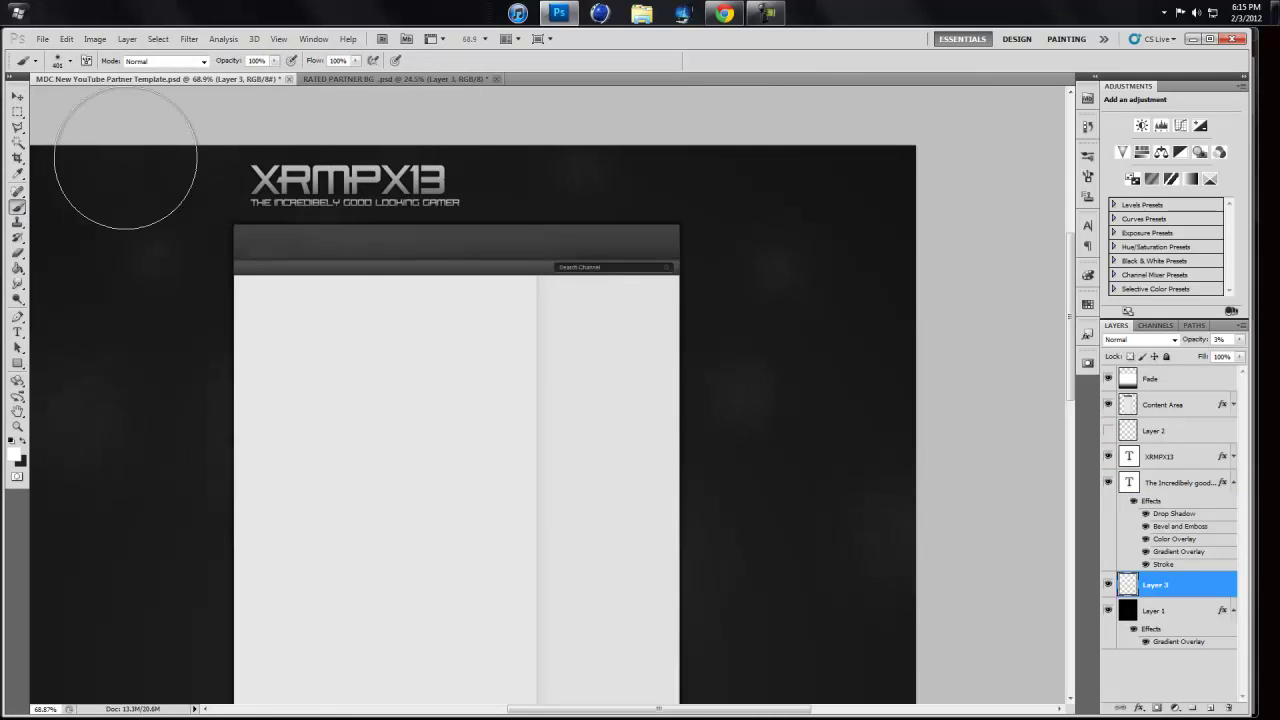
key(ctrl+plus)
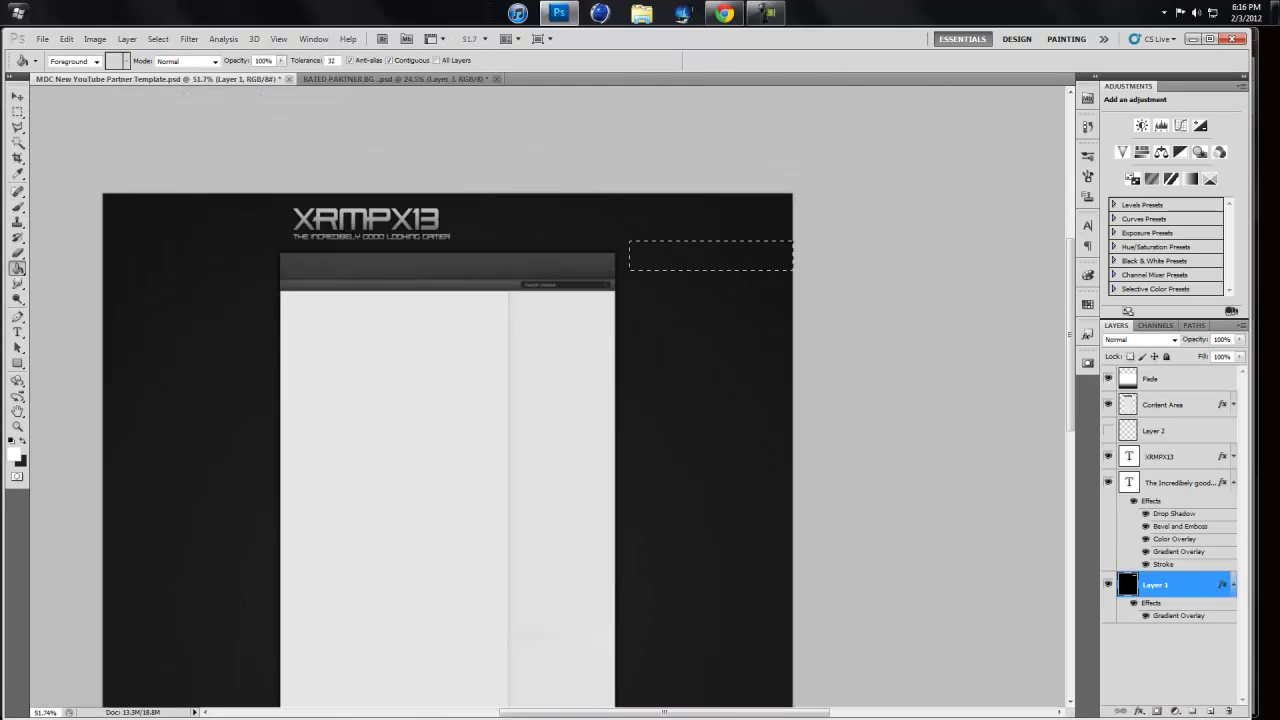
Step: Stretch the white bar wider and rotate it into a diagonal band
drag(509, 263, 760, 263)
mouse_move(683, 294)
mouse_down()
mouse_move(757, 614)
mouse_move(486, 543)
mouse_up()
key(Return)
Step: Apply layer styles to the diagonal band and its Layer 3 copy
double_click(1211, 585)
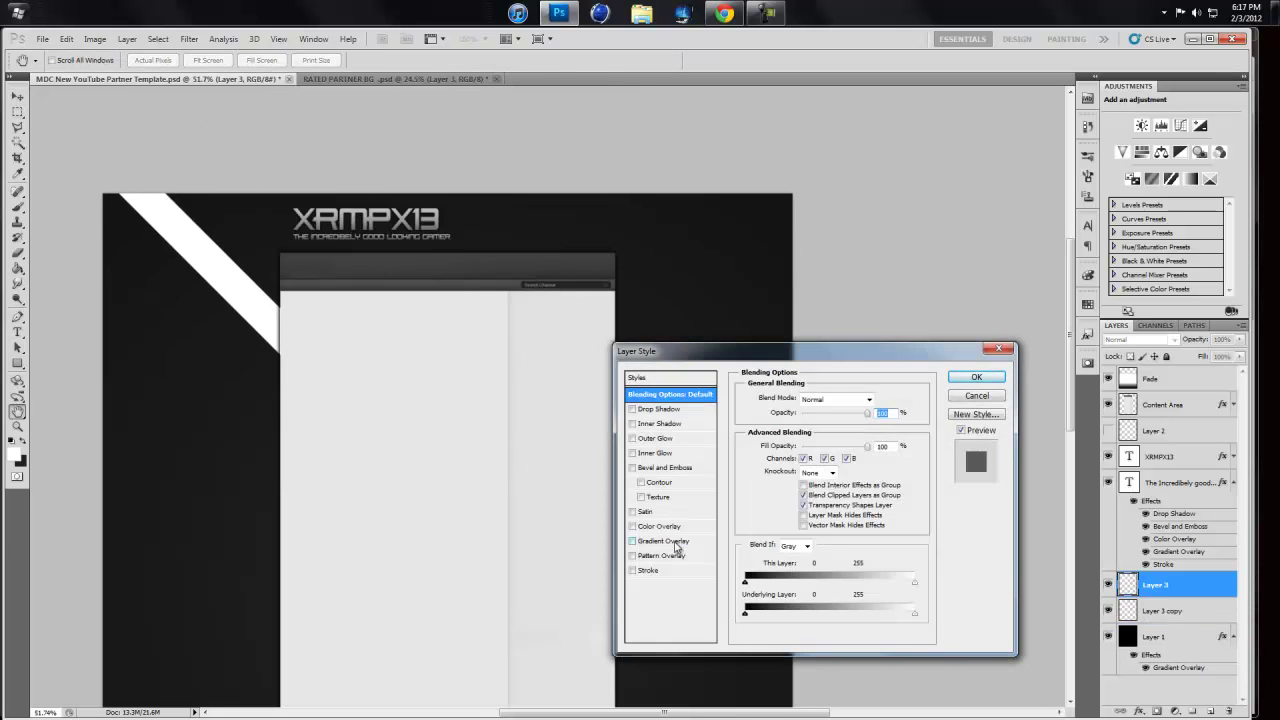
key(Return)
double_click(1237, 583)
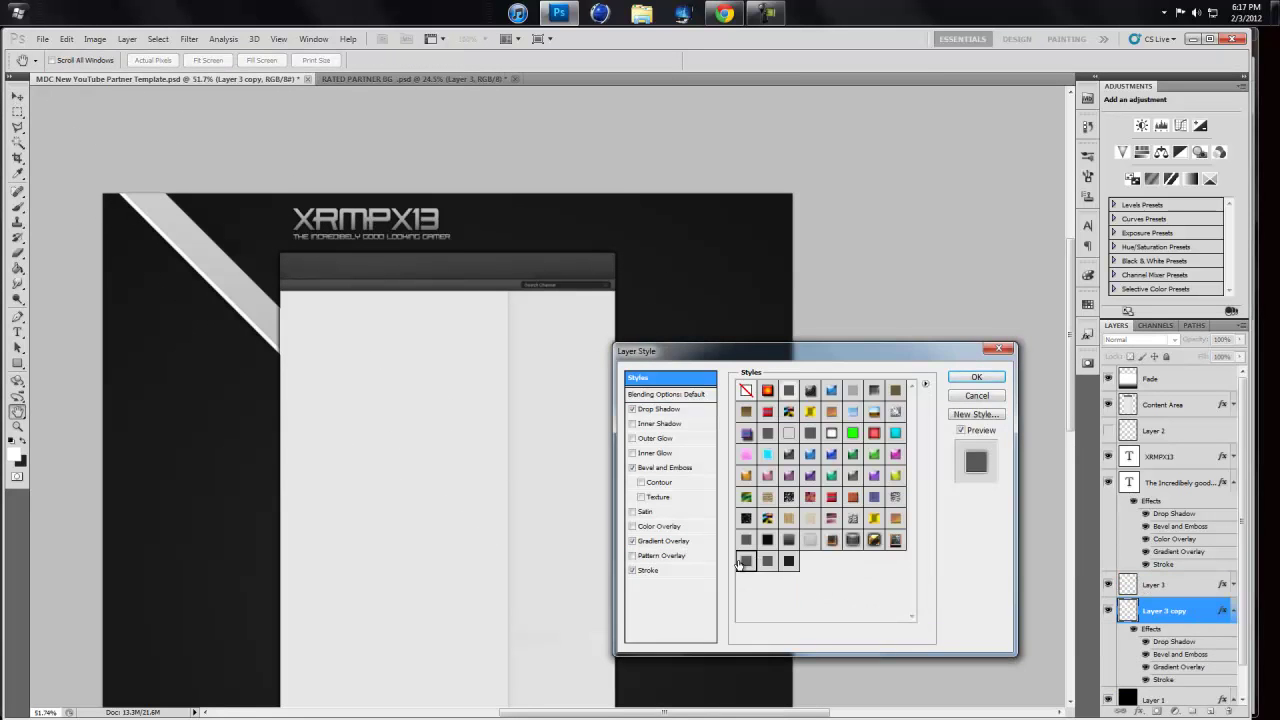
key(Return)
click(1227, 612)
Step: Recolour the Layer 3 copy 2 band's gradient green with a darker right stop
double_click(1207, 647)
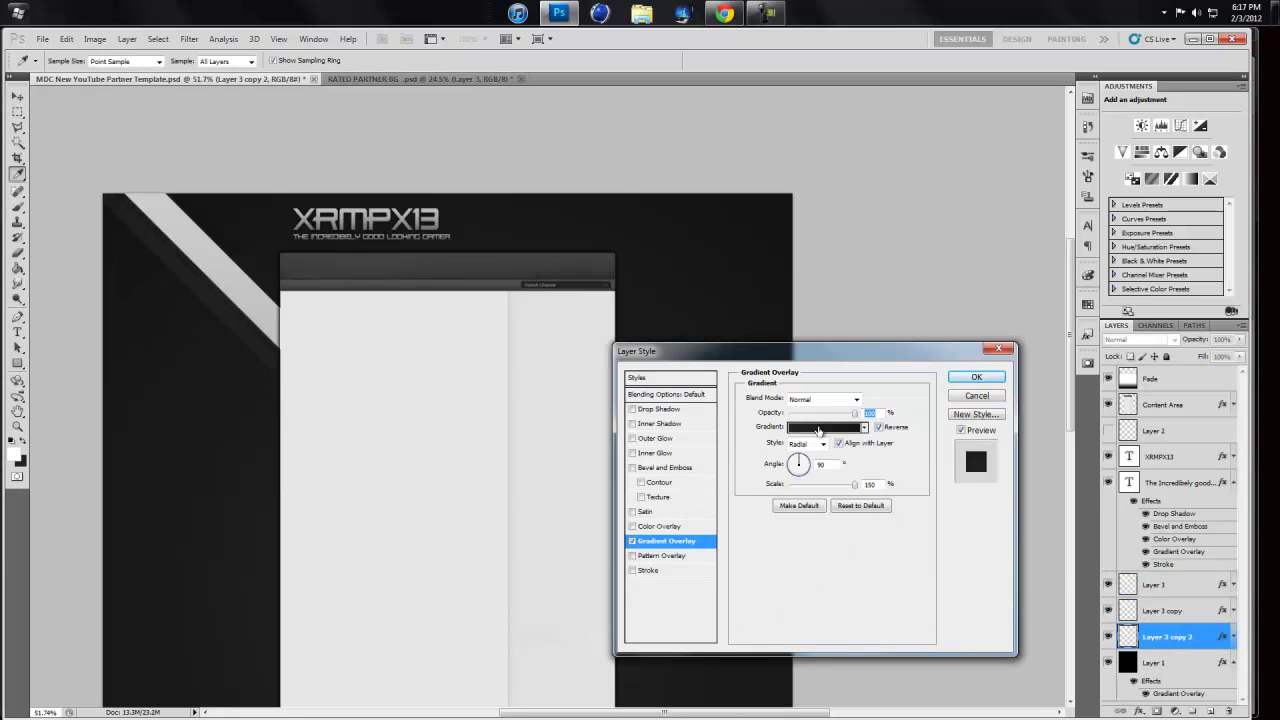
click(880, 359)
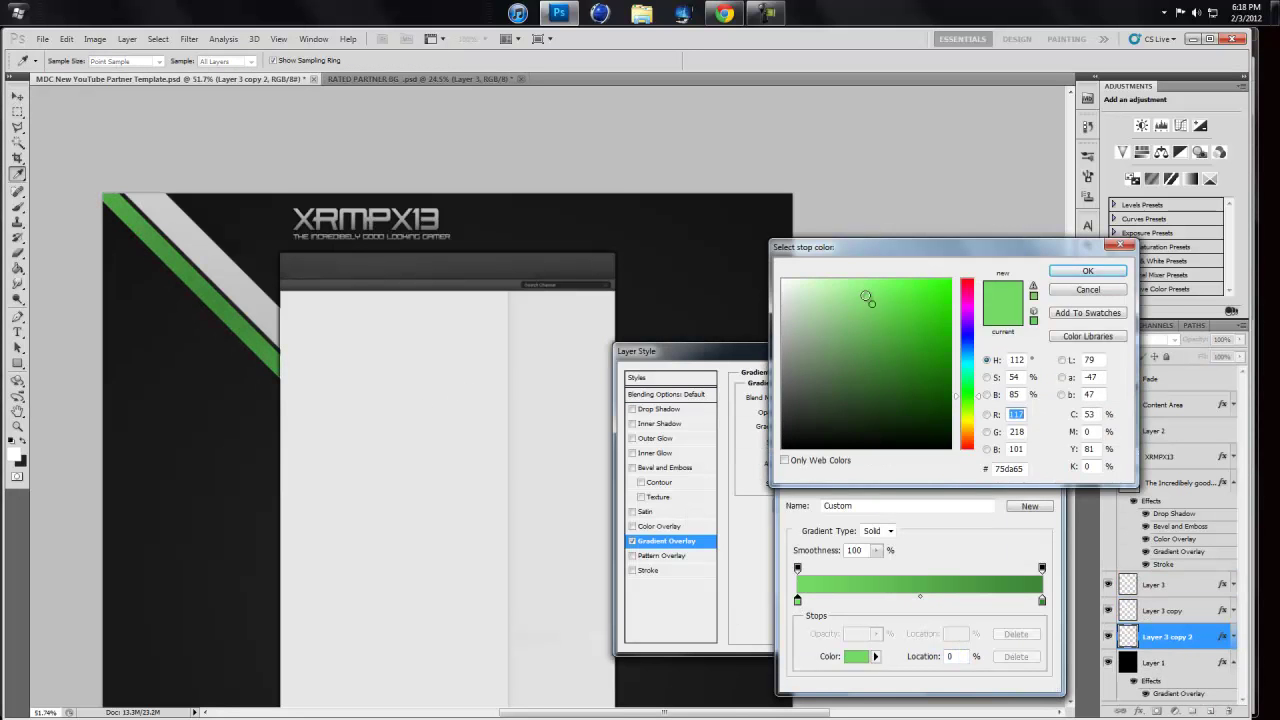
click(1088, 271)
click(919, 600)
click(1042, 600)
double_click(1042, 600)
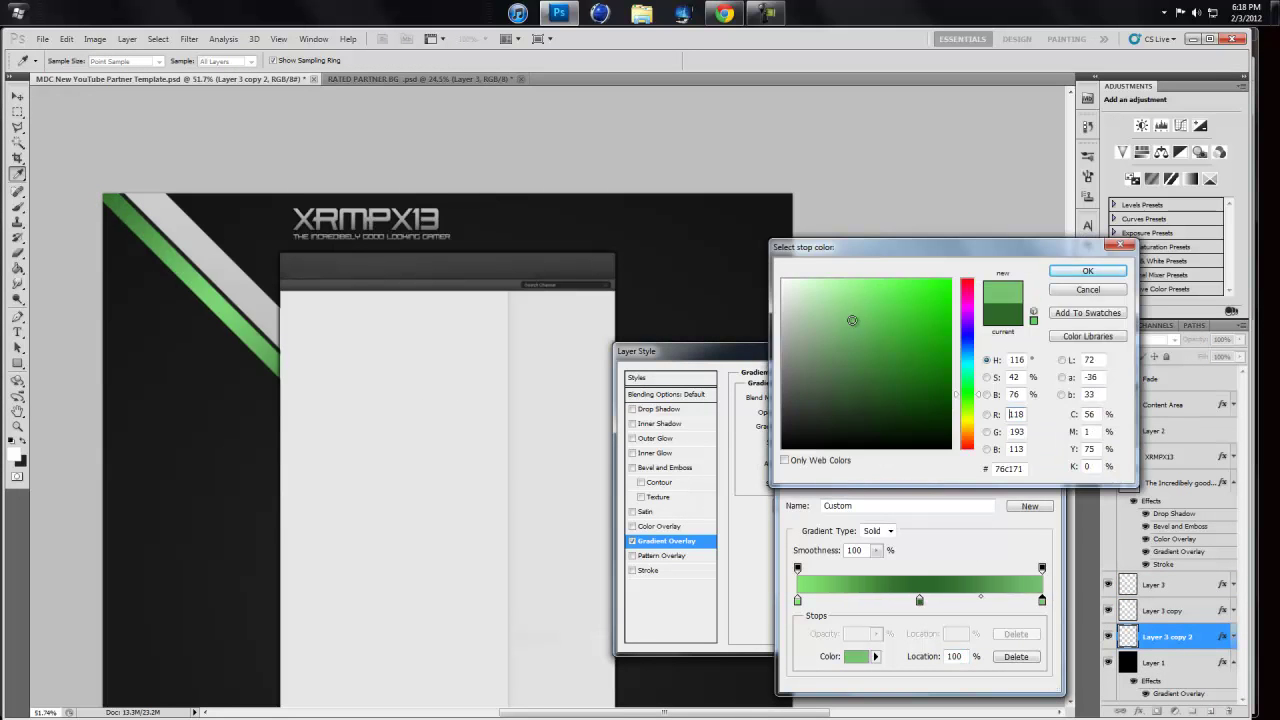
click(1088, 271)
Step: Set the other band's gradient stops to light gray
click(1029, 400)
click(986, 374)
double_click(1237, 583)
click(820, 411)
double_click(917, 600)
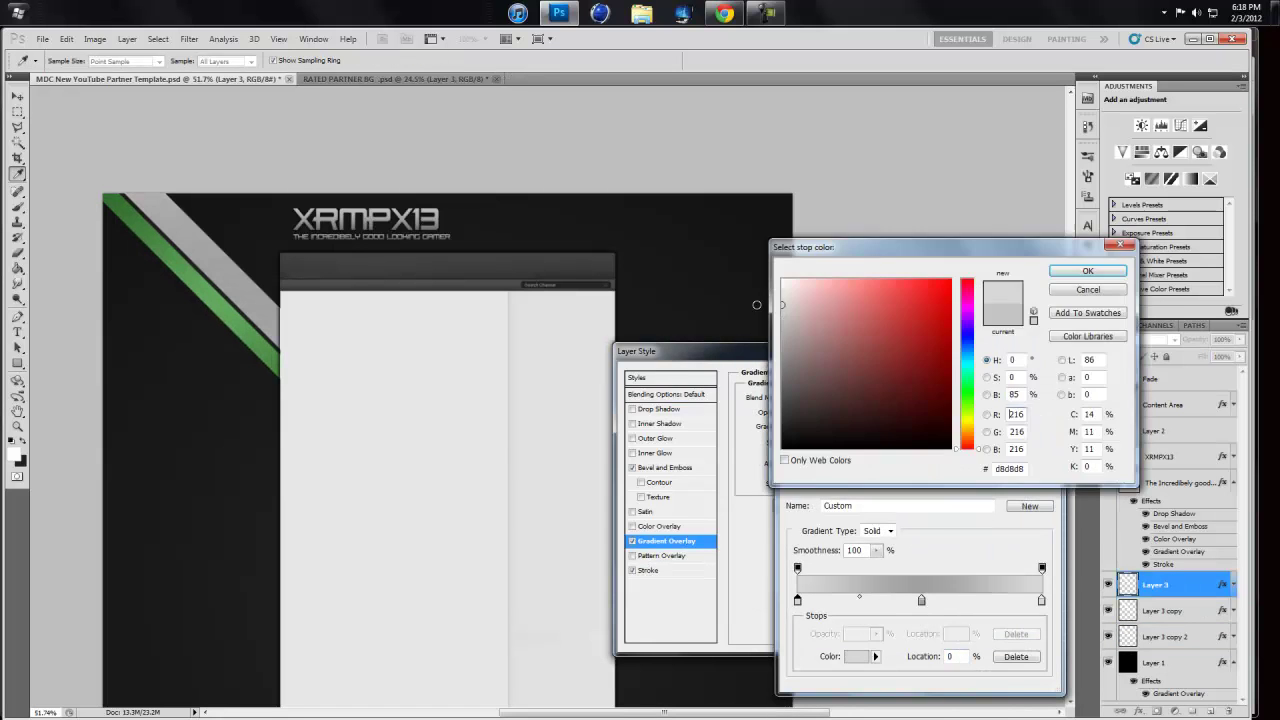
click(1088, 271)
click(1029, 400)
Step: Duplicate the three stripe layers, flip them horizontally, and move them to the top-right corner
key(Return)
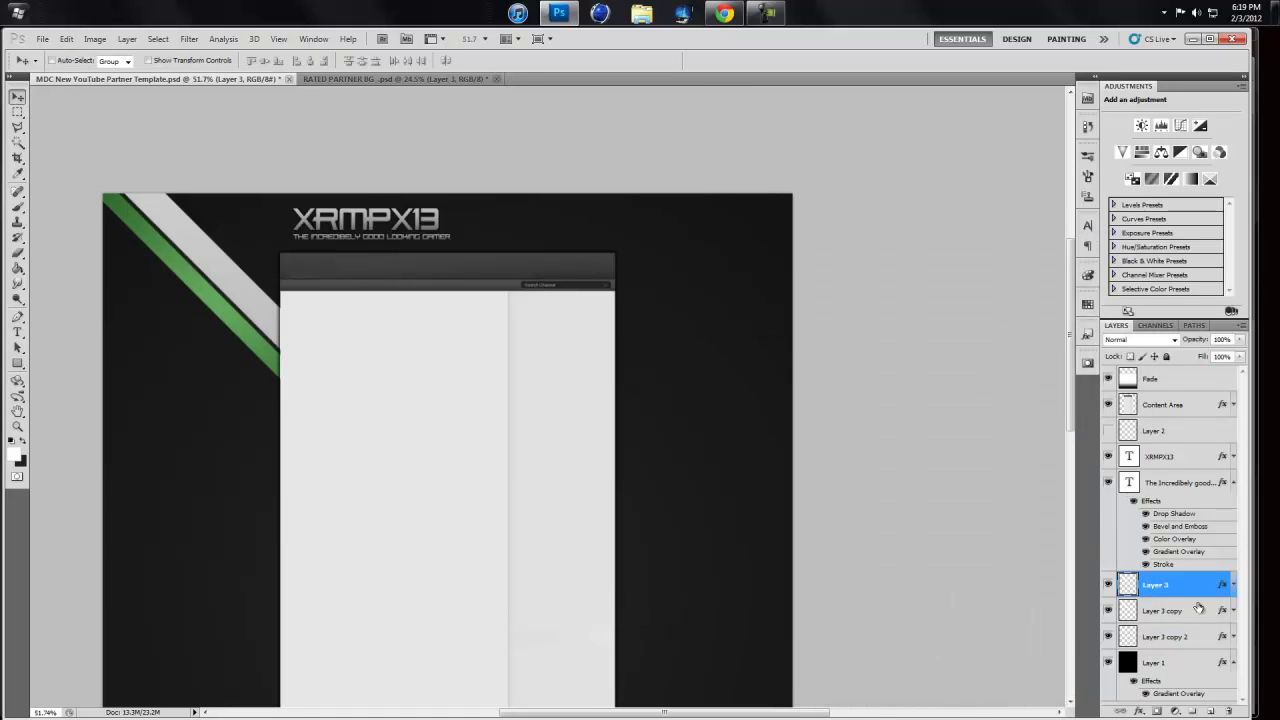
click(1160, 586)
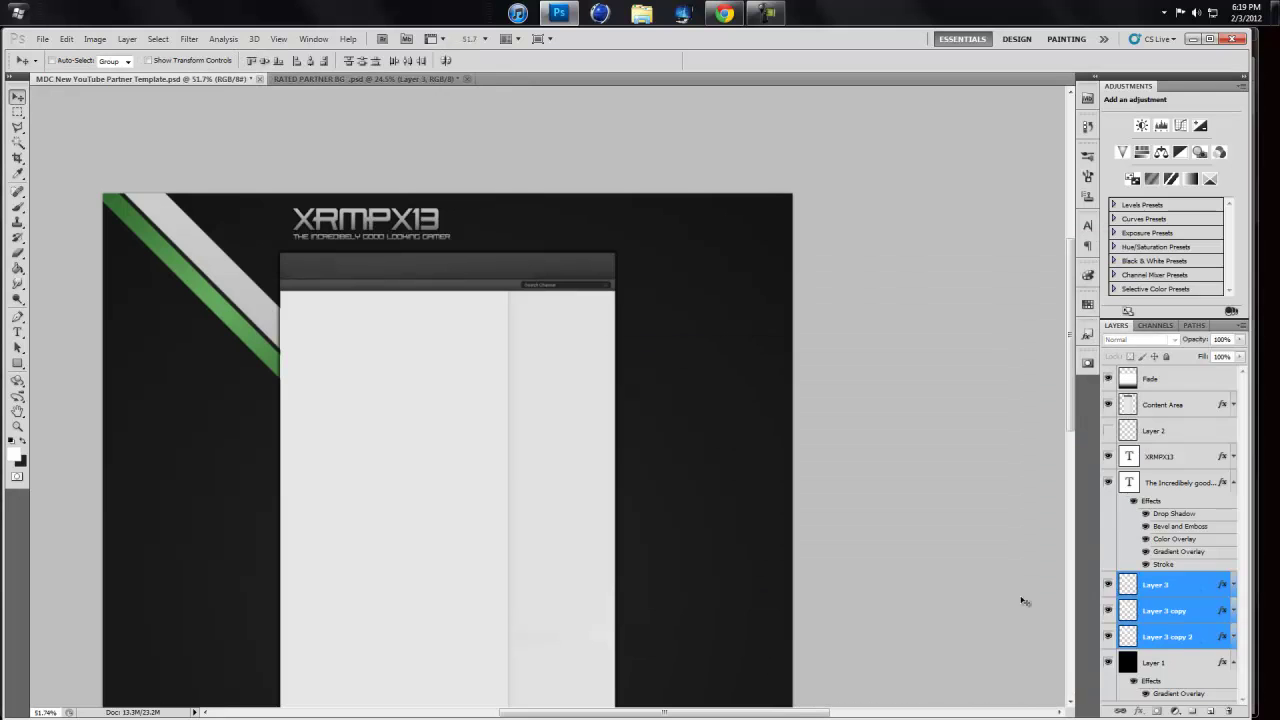
key(ctrl+j)
click(66, 38)
click(300, 470)
drag(143, 420, 655, 420)
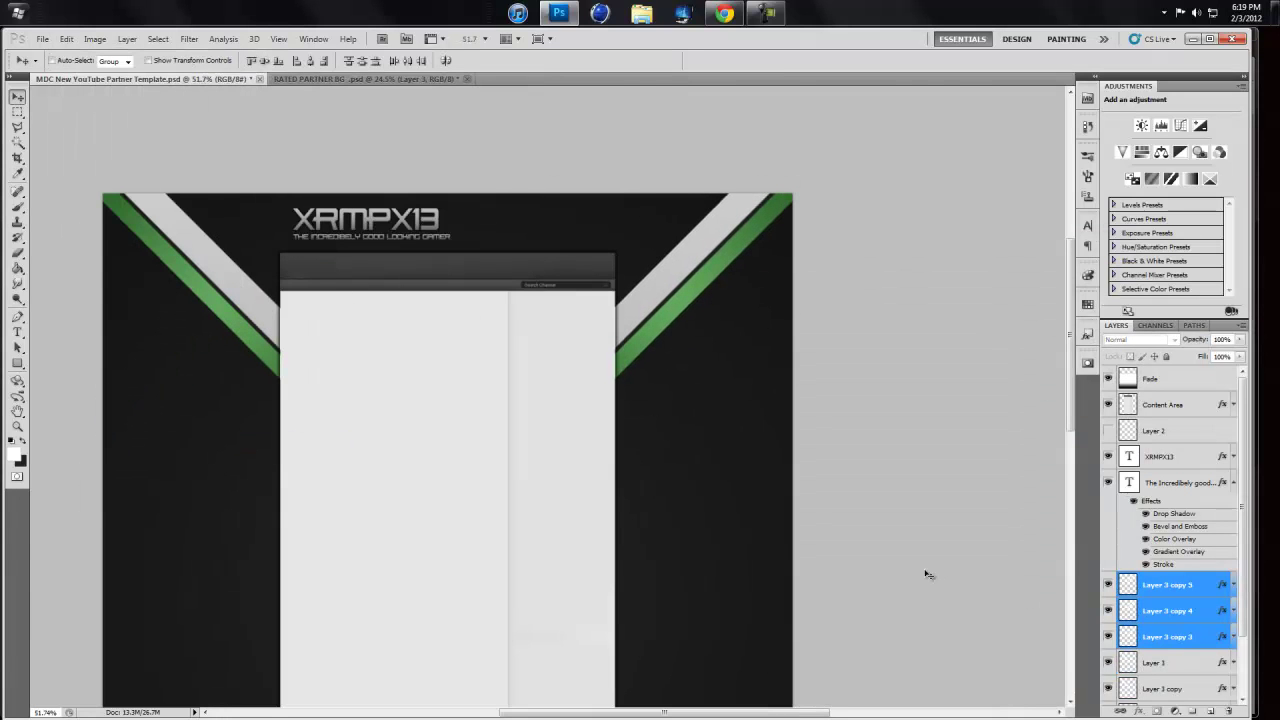
Step: Show the rulers and place a horizontal guide near the canvas top
key(ctrl+r)
drag(440, 90, 442, 307)
drag(510, 372, 361, 127)
key(ctrl+1)
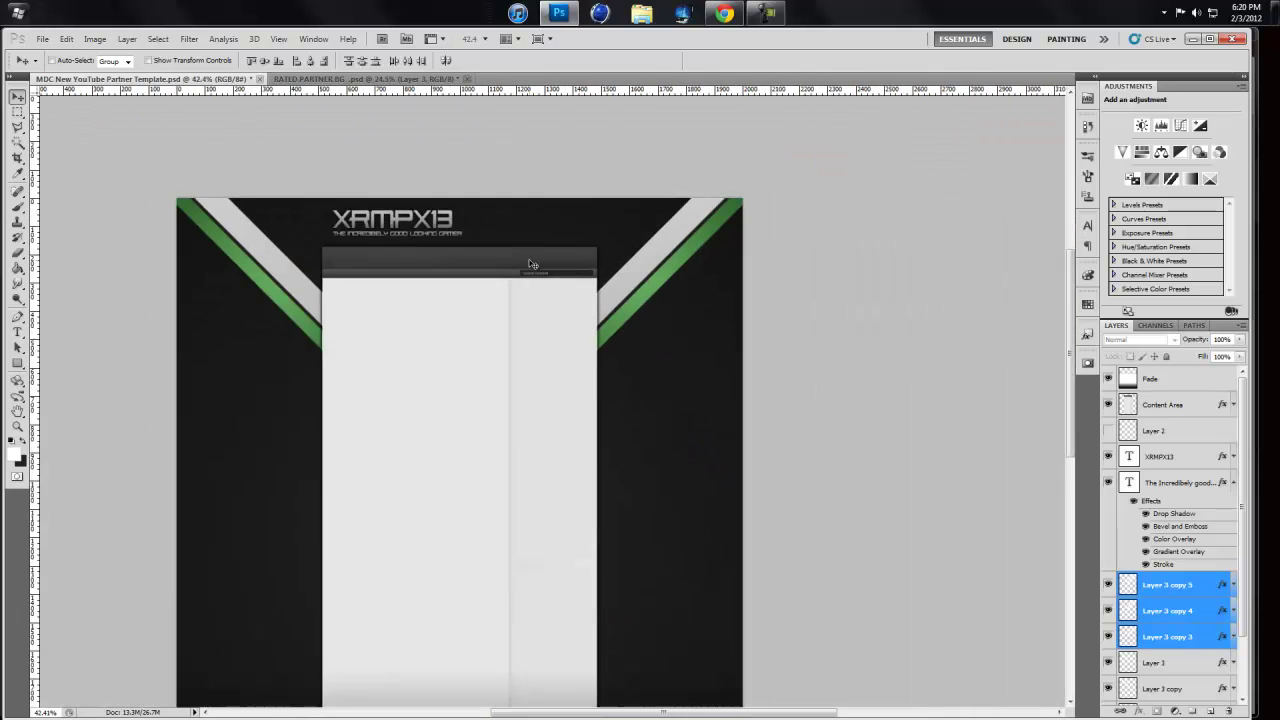
Step: Open the shenmue36 file and move its Respawn banner layer into the MDC template's layer stack
key(Return)
key(ctrl+1)
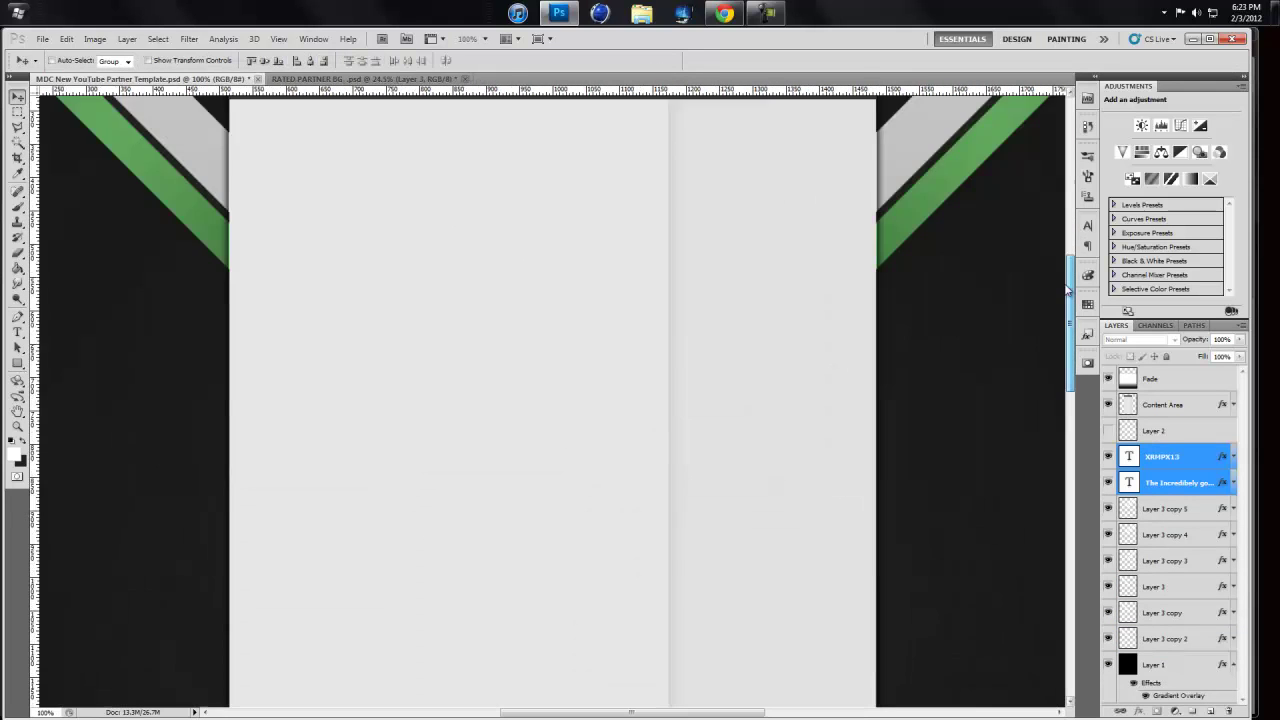
scroll(416, 323, up, 5)
key(alt+Tab)
key(alt+Tab)
key(ctrl+o)
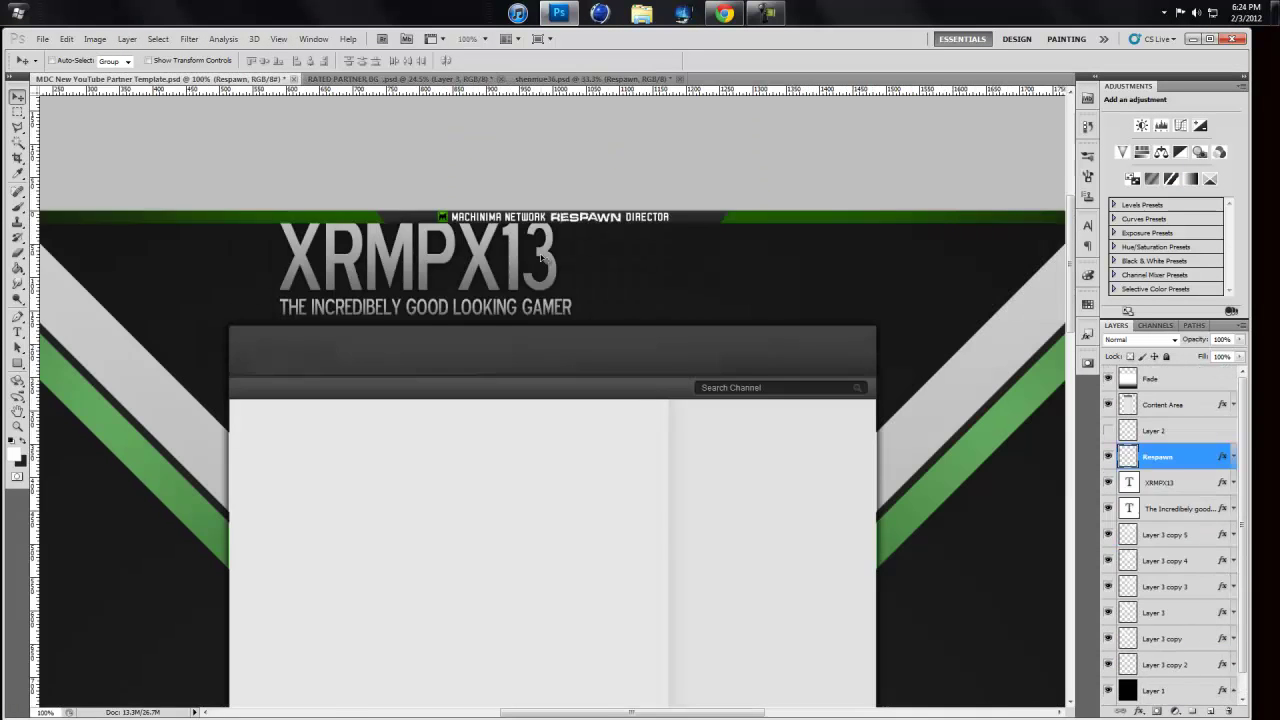
key(ctrl+Tab)
drag(1157, 456, 1182, 635)
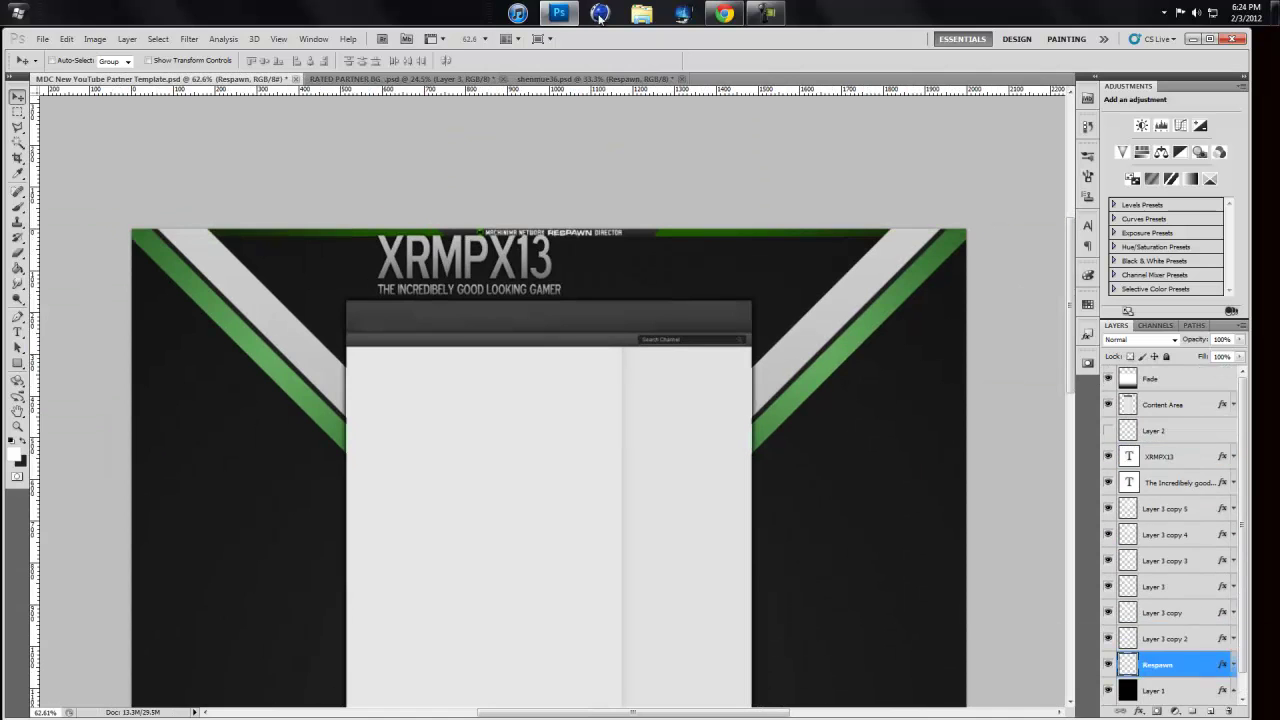
Step: Type the XRPMX13 title in the Beast Machines font and move it into place
key(t)
click(158, 60)
click(220, 275)
click(363, 263)
text(XRPMX13)
drag(270, 287, 452, 287)
Step: Retype the tagline starting 'THE' and change its colour overlay blend mode
click(340, 290)
text(THE)
key(ctrl+t)
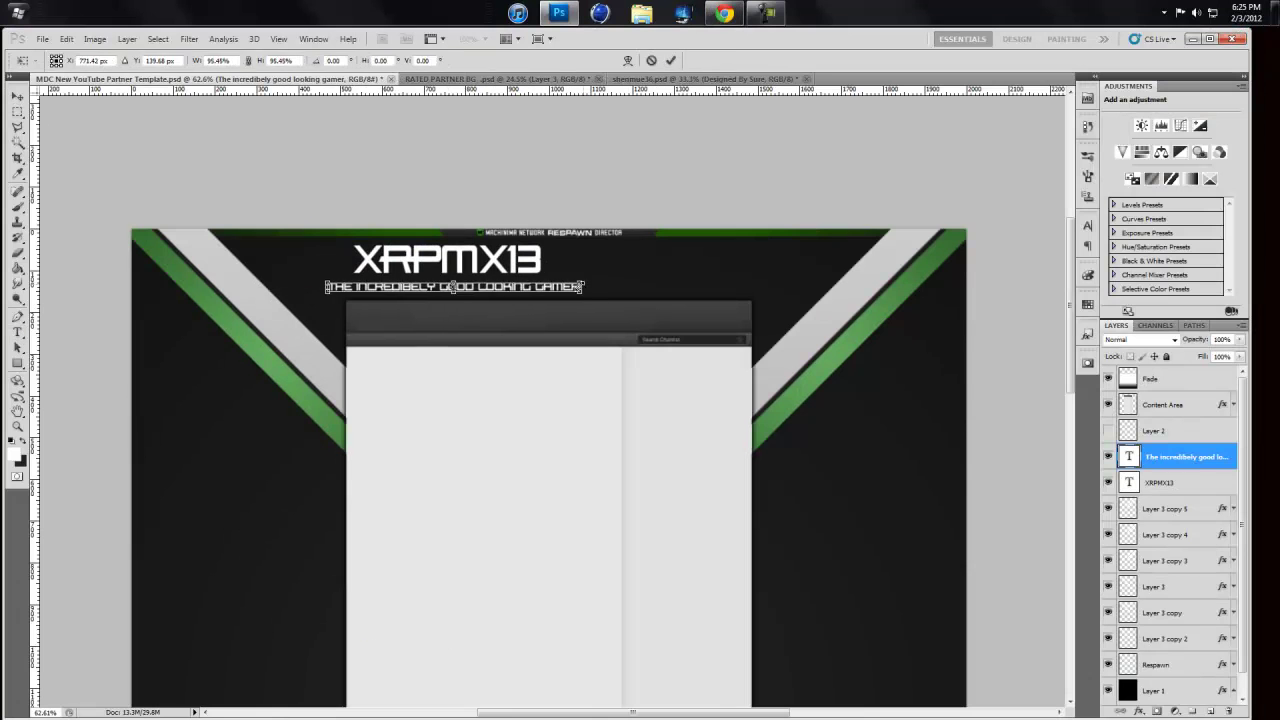
double_click(1180, 457)
click(658, 409)
click(836, 397)
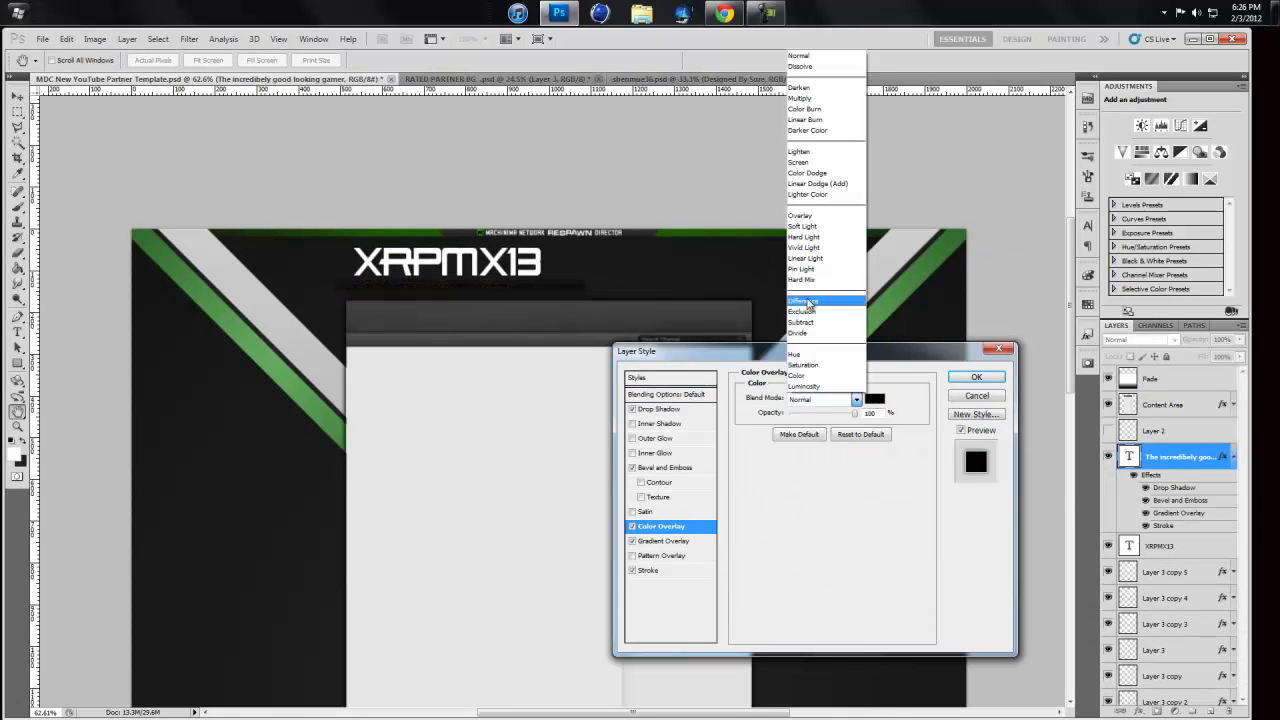
click(670, 394)
click(977, 377)
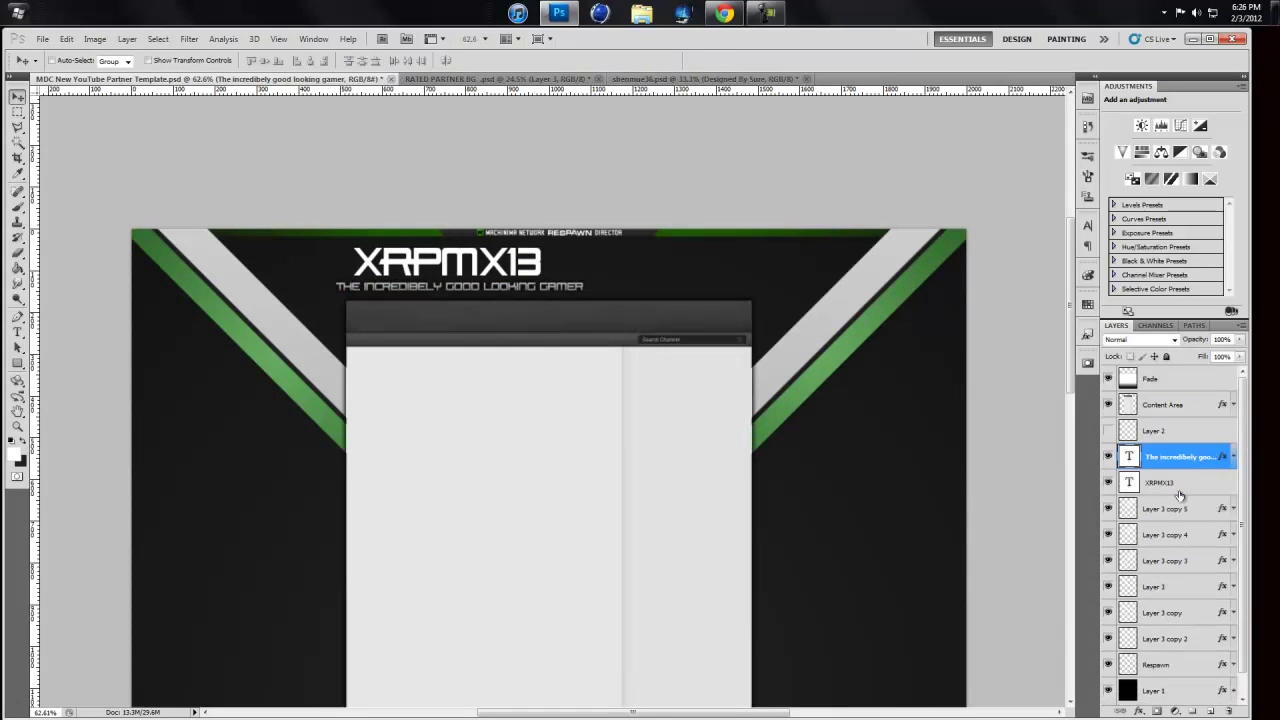
Step: Move XRPMX13 above the tagline and paste the copied layer style onto a stripe layer
drag(1160, 558, 1160, 445)
key(ctrl+1)
key(v)
right_click(1160, 456)
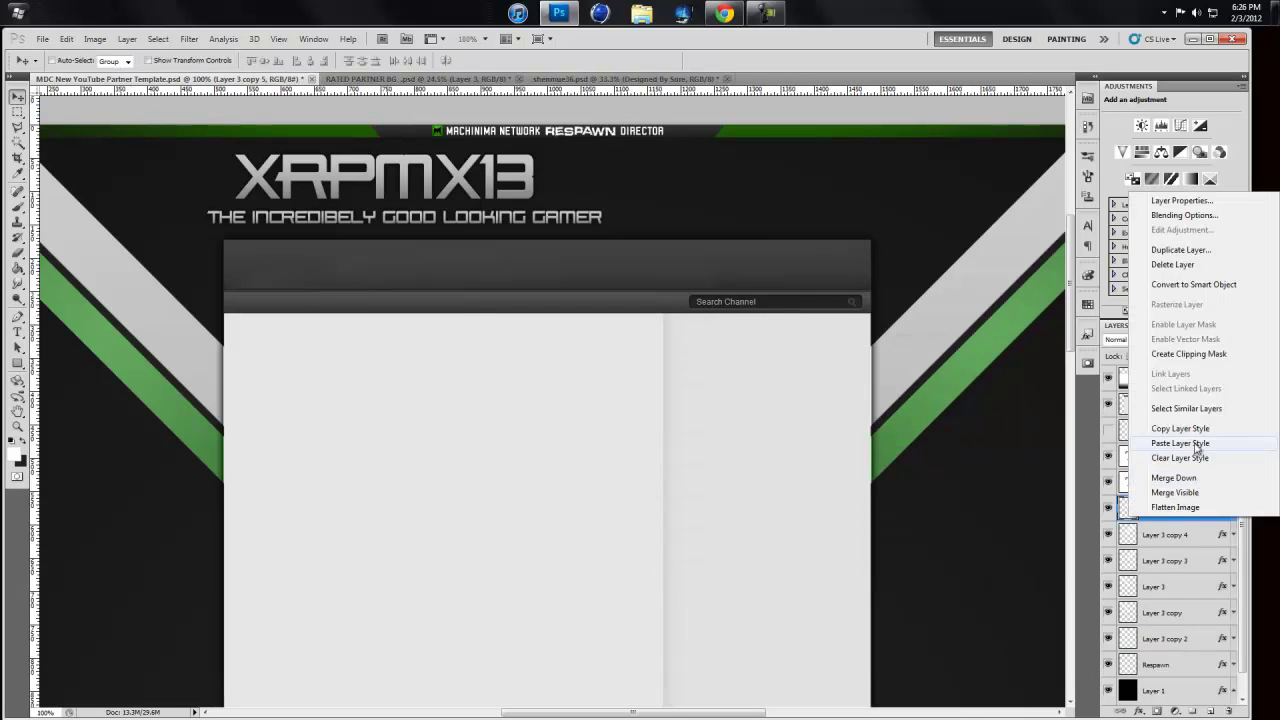
click(1150, 431)
click(1160, 586)
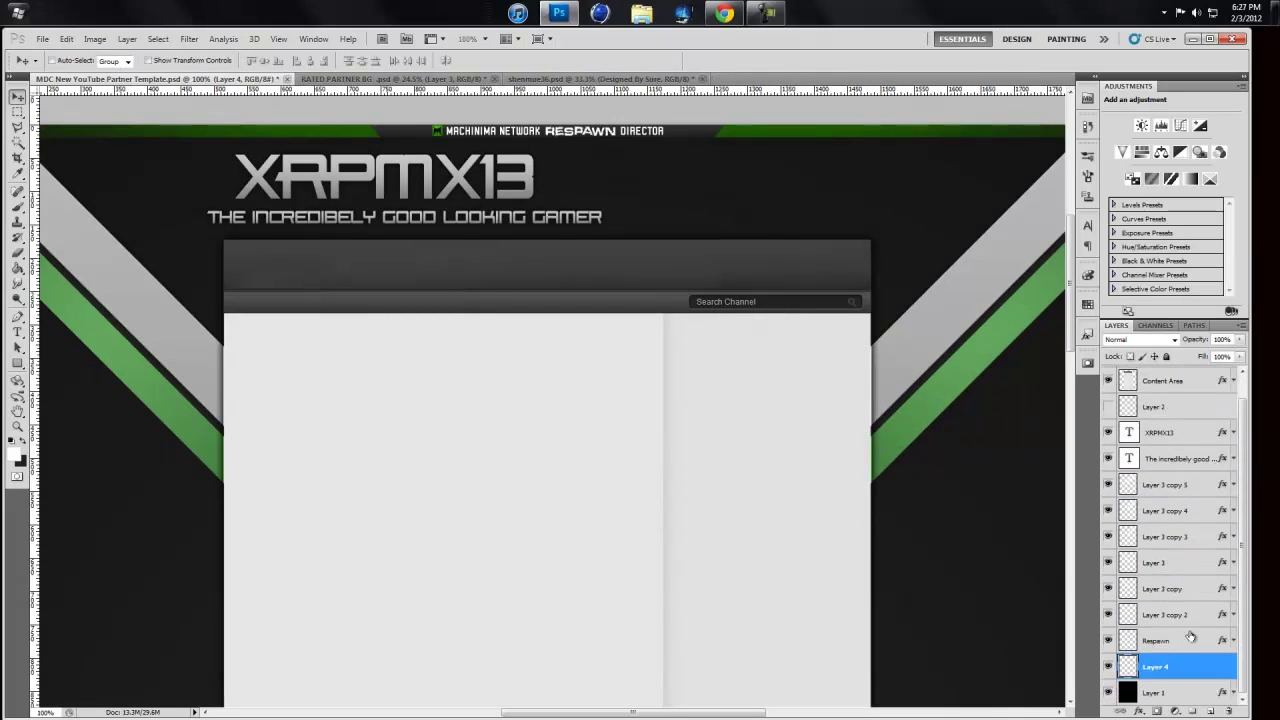
Step: Select the background layer, pick a foreground colour, and switch to RATED PARTNER BG
click(1157, 690)
click(15, 454)
click(1089, 271)
key(ctrl+Tab)
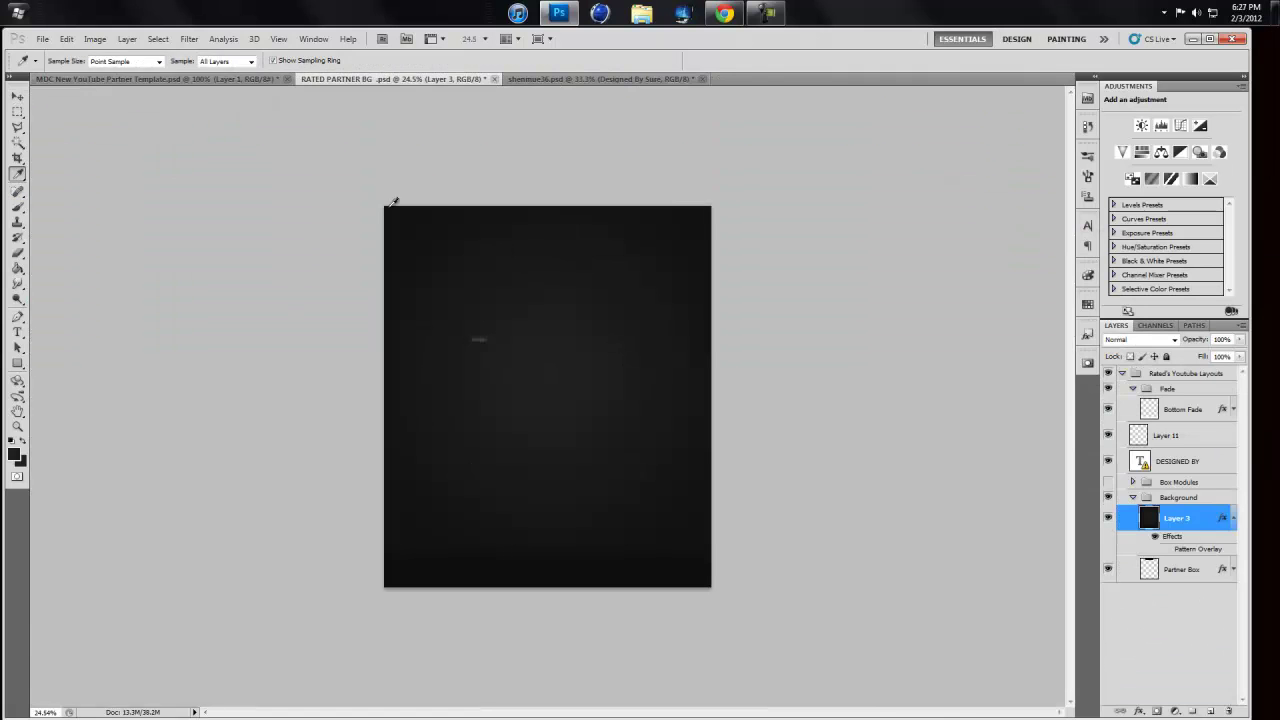
Step: Return to the MDC template, fit it in view, and undo the last two actions
key(ctrl+shift+Tab)
key(ctrl+0)
key(ctrl+z)
key(ctrl+z)
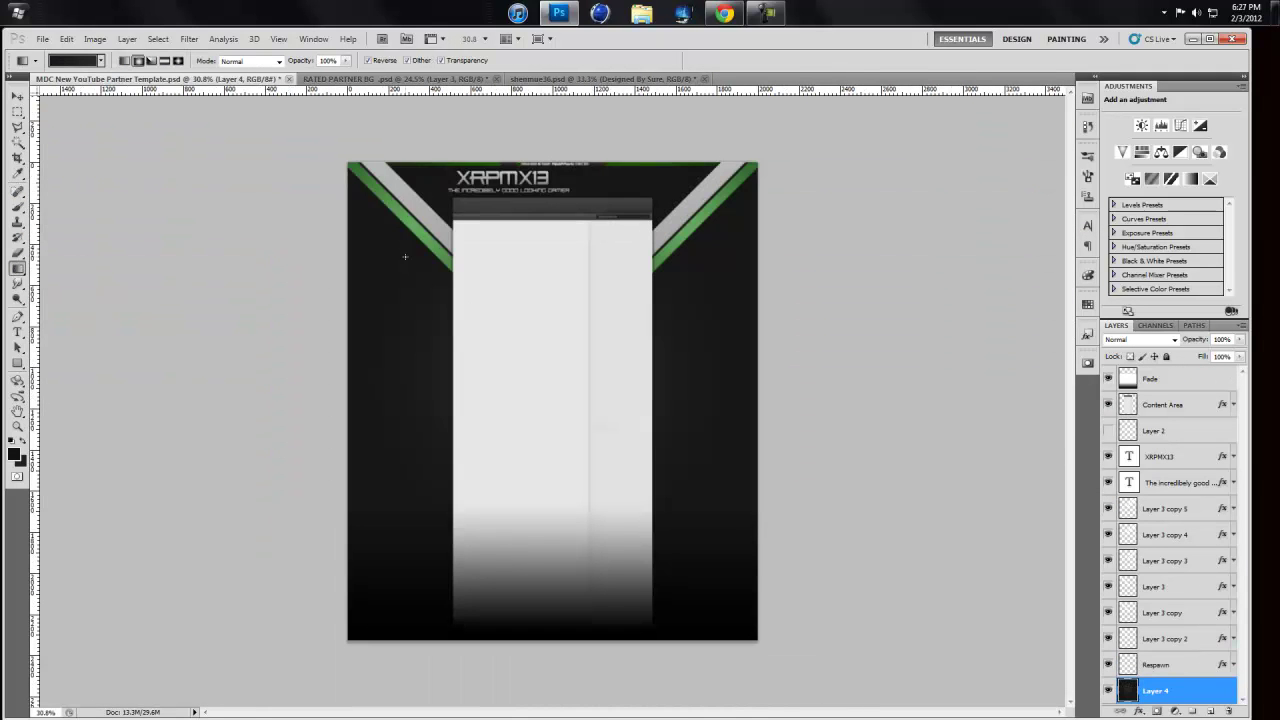
key(ctrl+z)
key(ctrl+z)
key(ctrl+z)
key(ctrl+z)
key(ctrl+z)
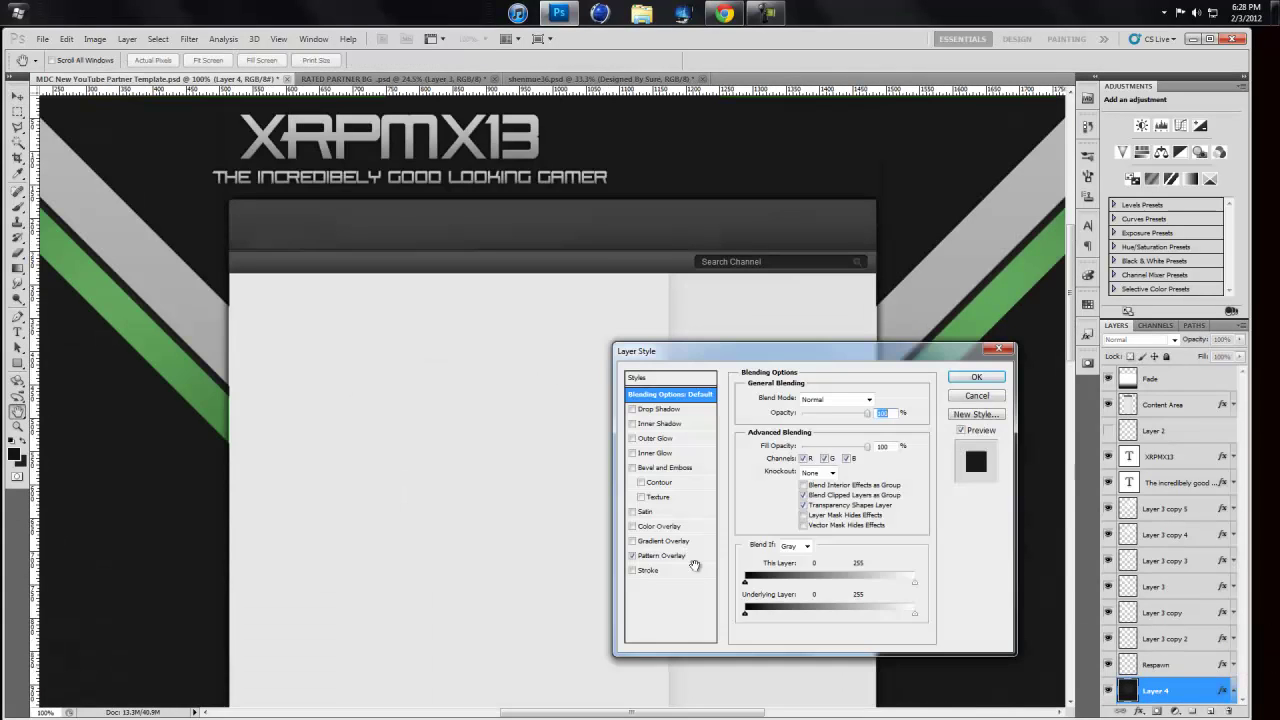
Step: Give Layer 4 a dark carbon texture Pattern Overlay
click(665, 555)
click(831, 442)
click(745, 549)
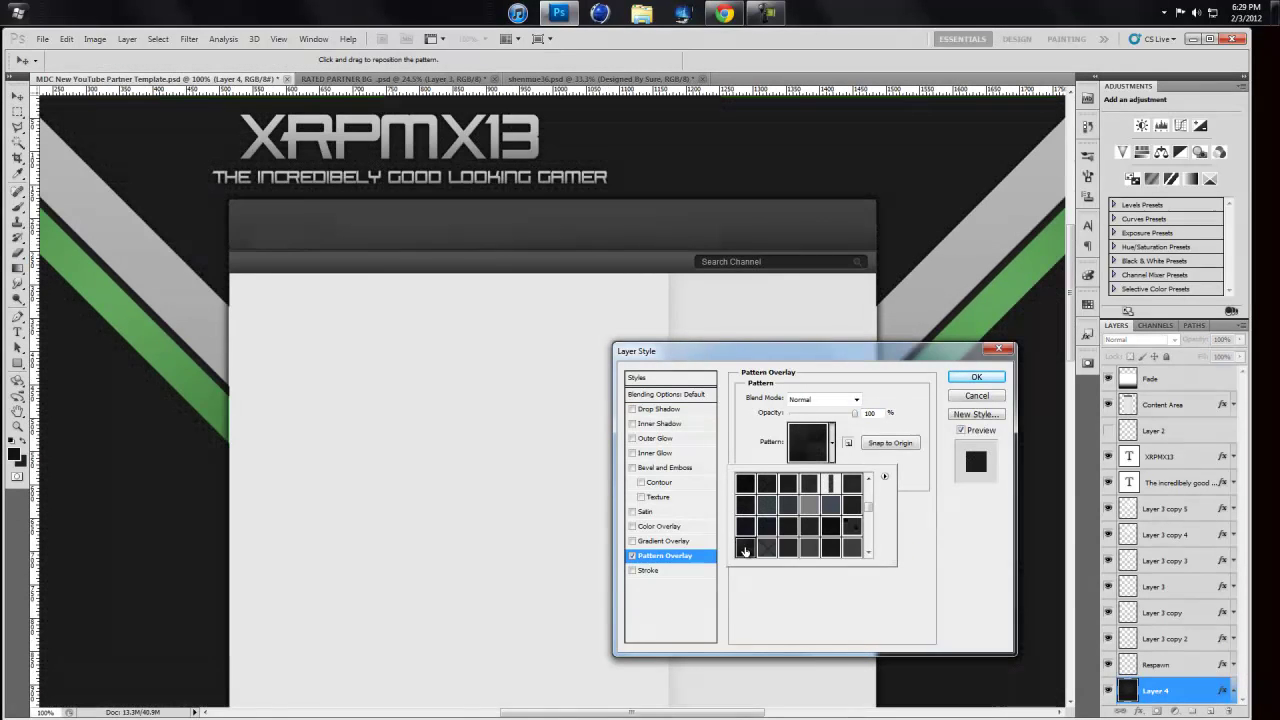
scroll(851, 533, up, 1)
click(789, 517)
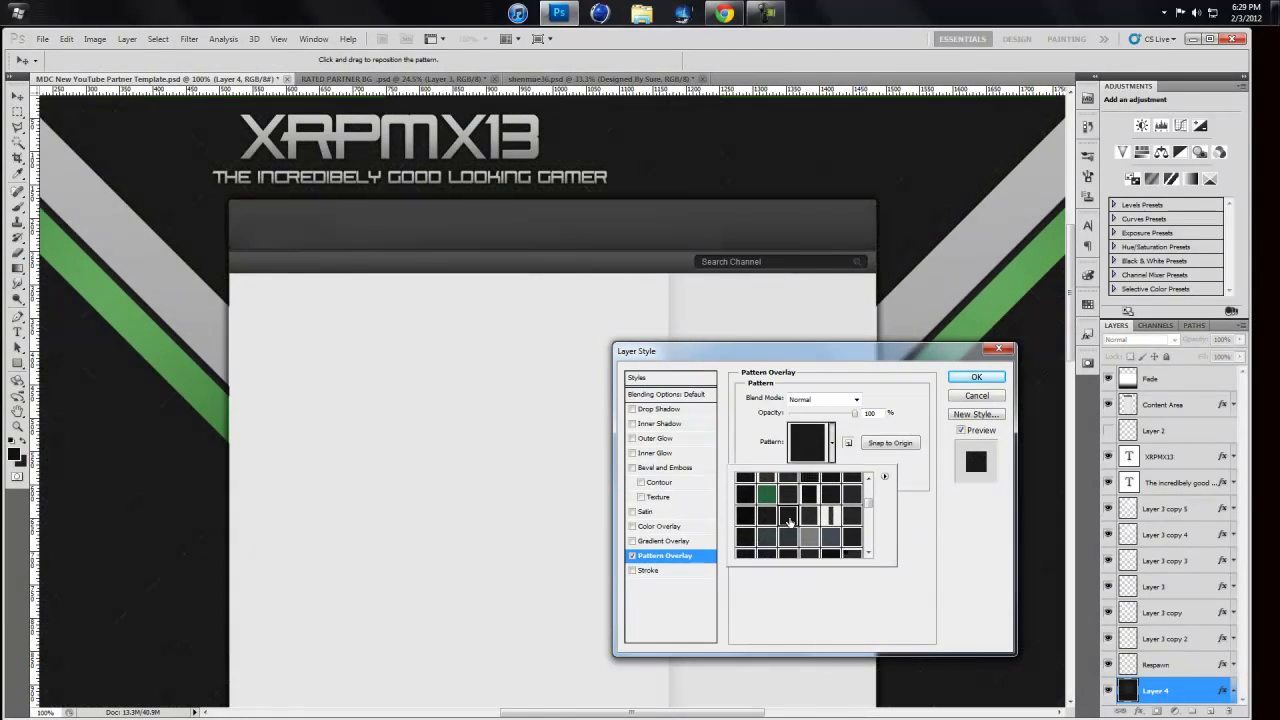
click(751, 519)
scroll(787, 510, down, 1)
click(787, 503)
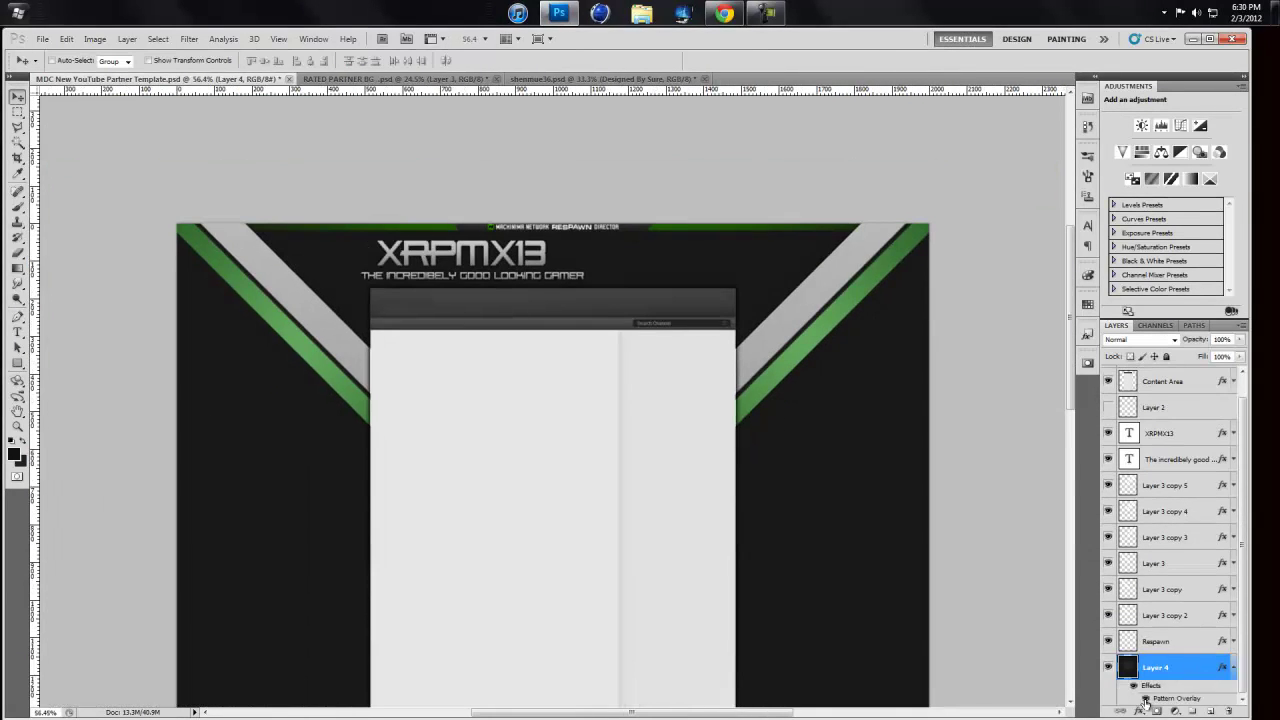
key(ctrl+1)
click(1165, 456)
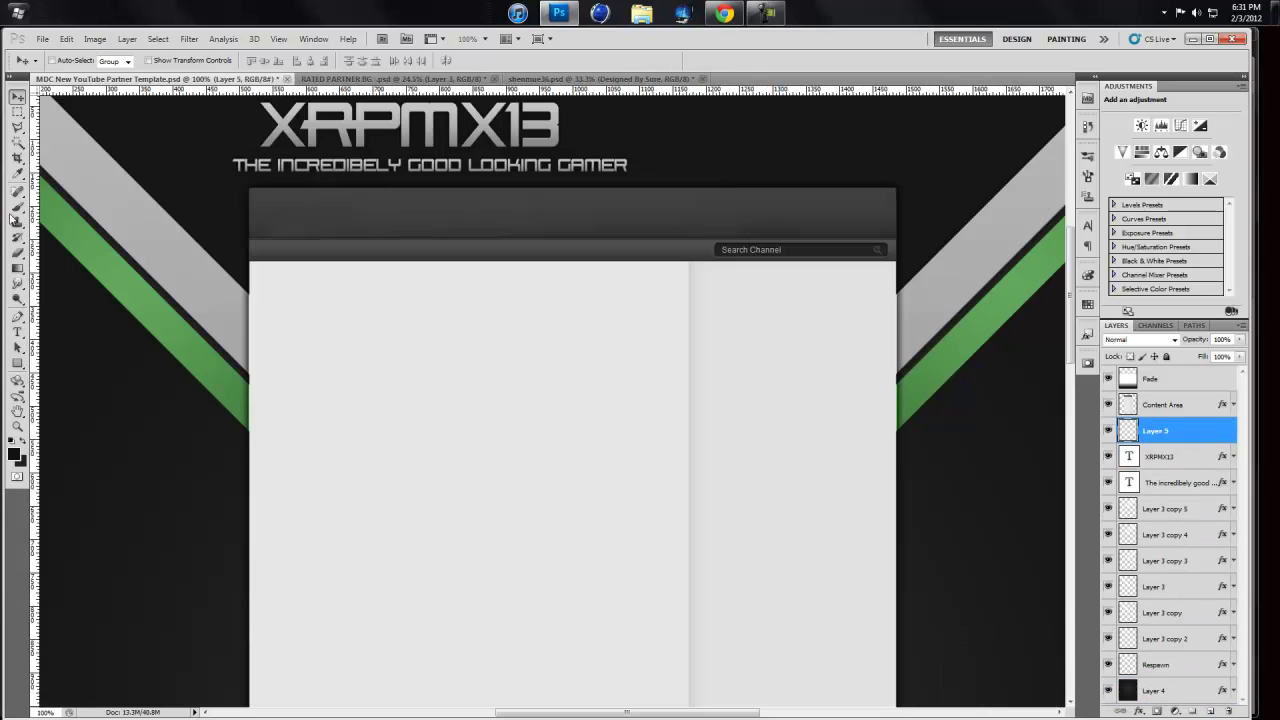
Step: Make white the painting colour and convert the drawn Pen path into a selection
key(x)
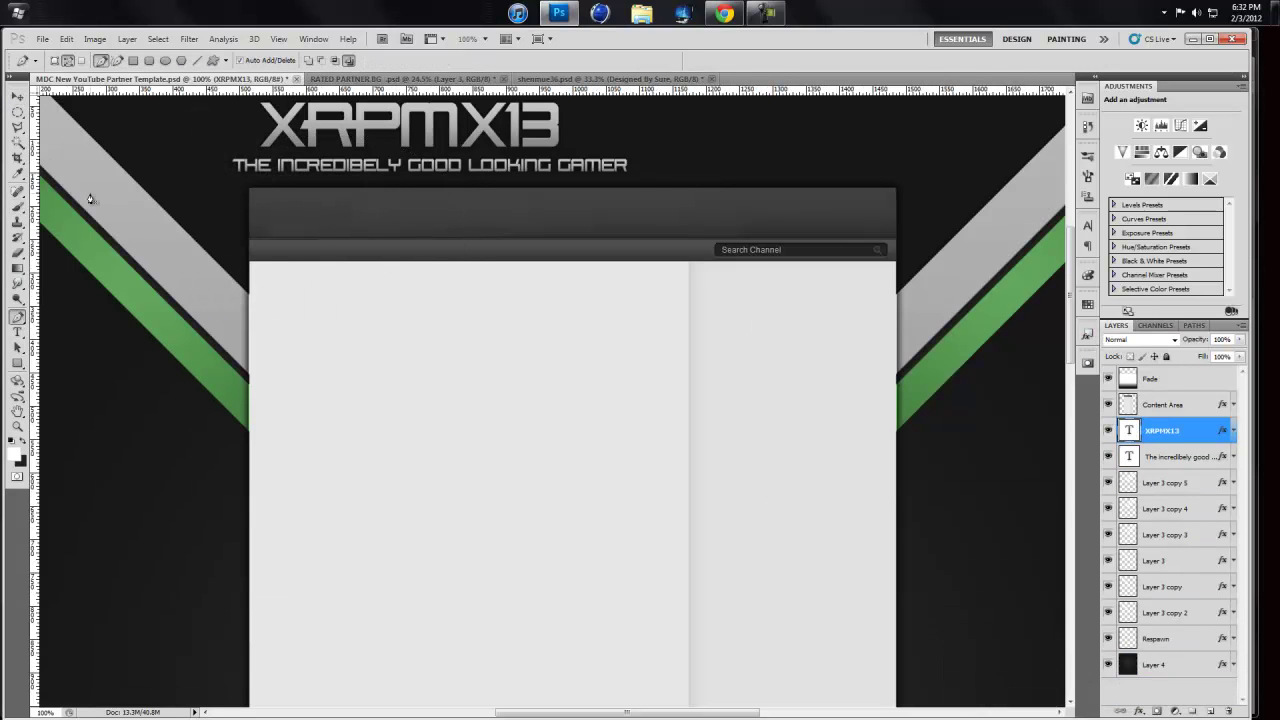
right_click(264, 302)
click(300, 366)
key(b)
Step: Stroke the path with the brush and resize the new line layer beside XRPMX13
key(ctrl+t)
key(ctrl+0)
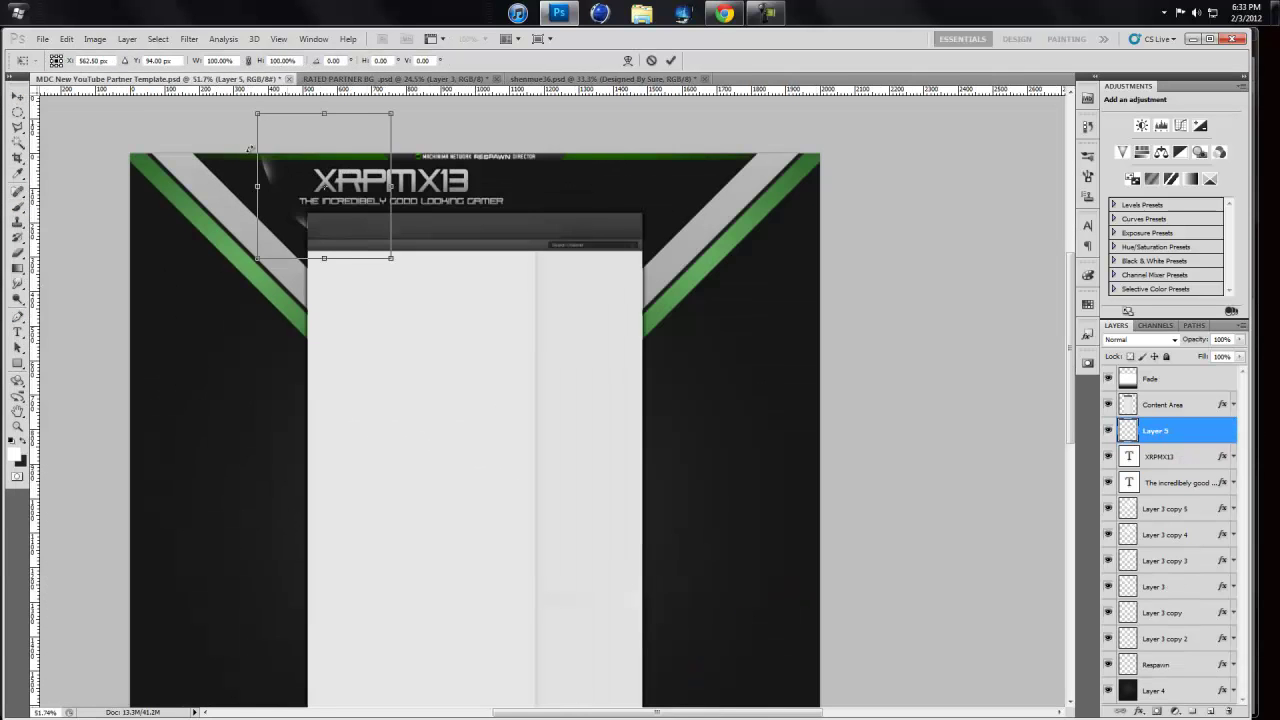
key(ctrl+1)
drag(199, 633, 444, 688)
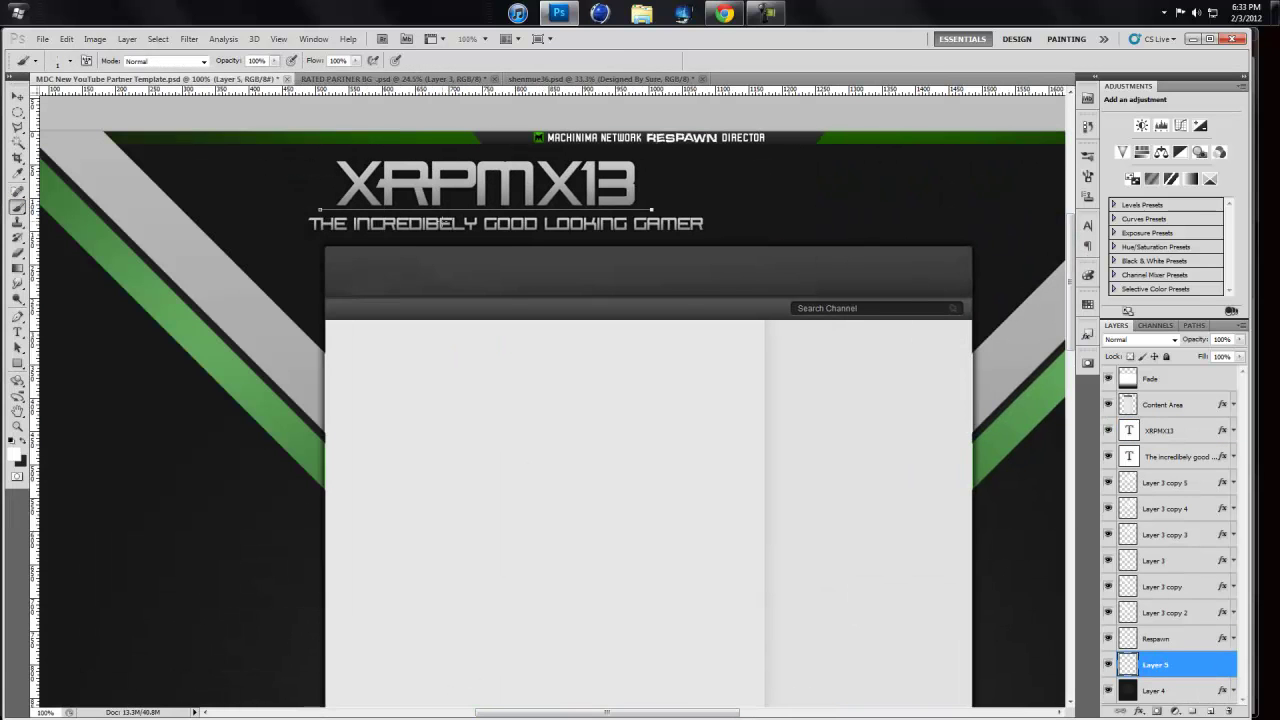
key(Escape)
key(b)
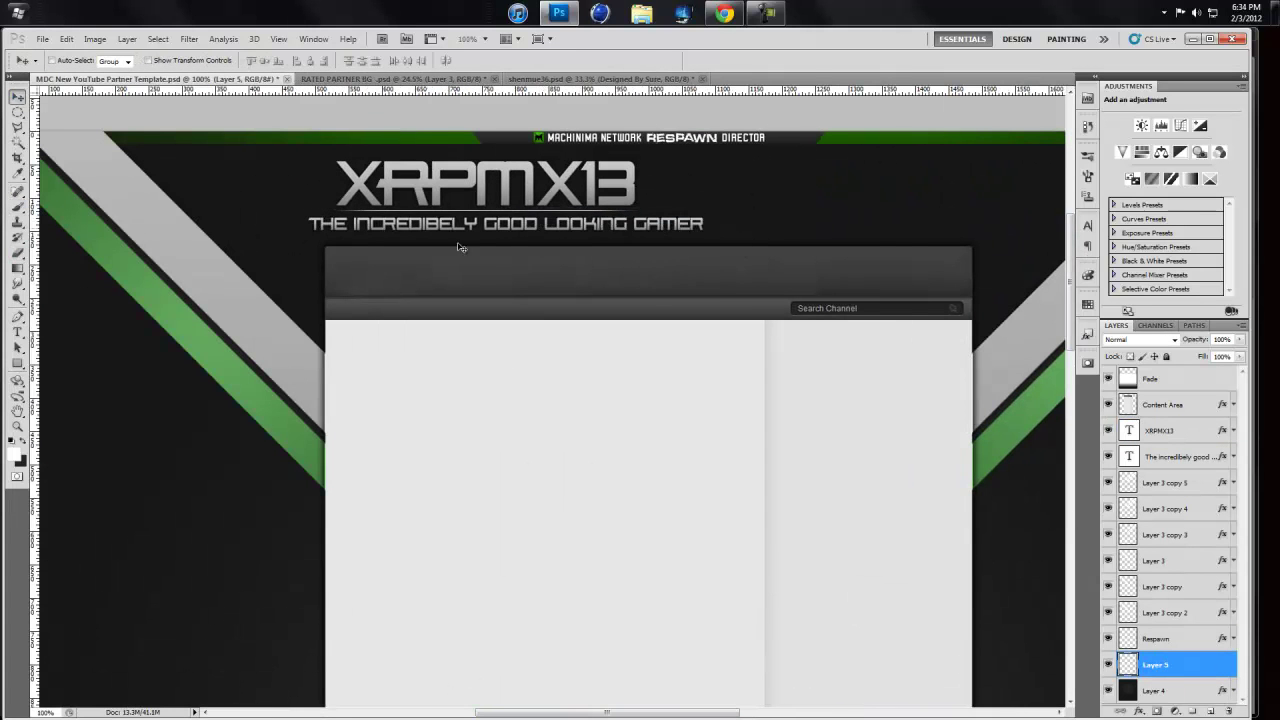
scroll(654, 213, up, 3)
scroll(507, 180, down, 3)
key(Return)
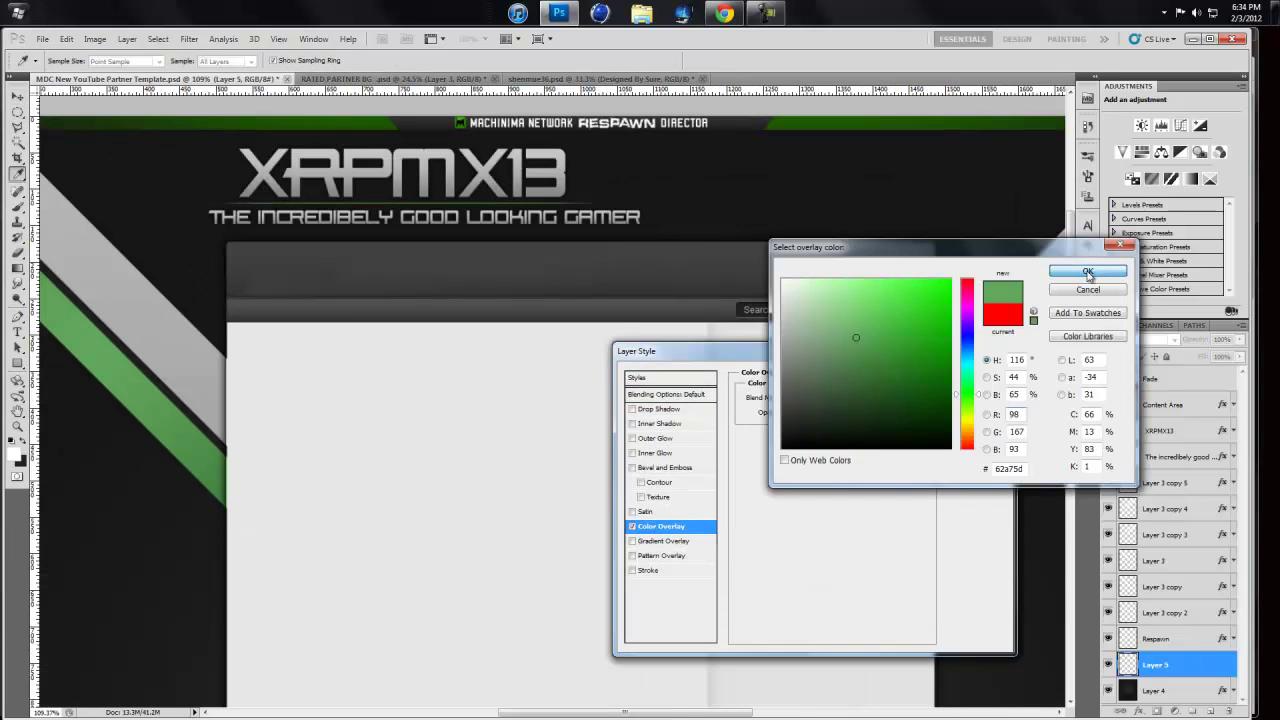
scroll(580, 218, up, 3)
Step: Move the MACHINIMA text right of the title and enlarge the brush
scroll(914, 320, down, 5)
key(Return)
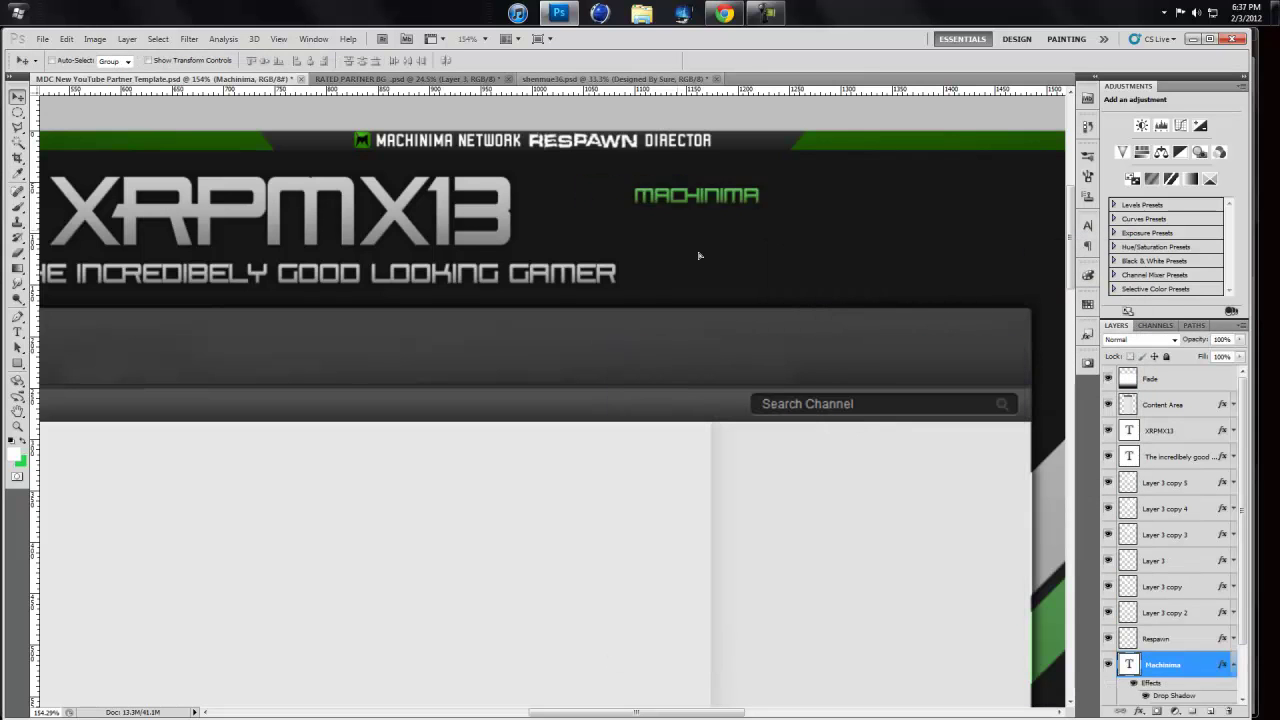
drag(697, 249, 752, 285)
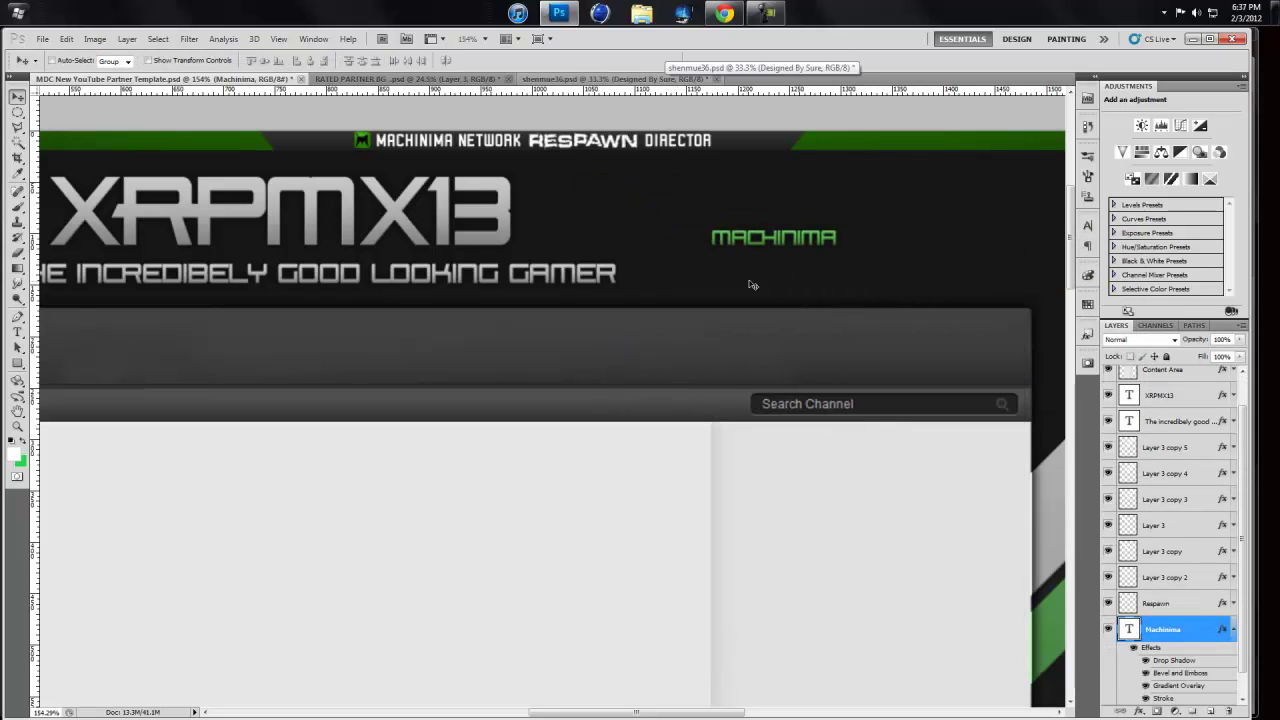
key(])
scroll(663, 349, down, 2)
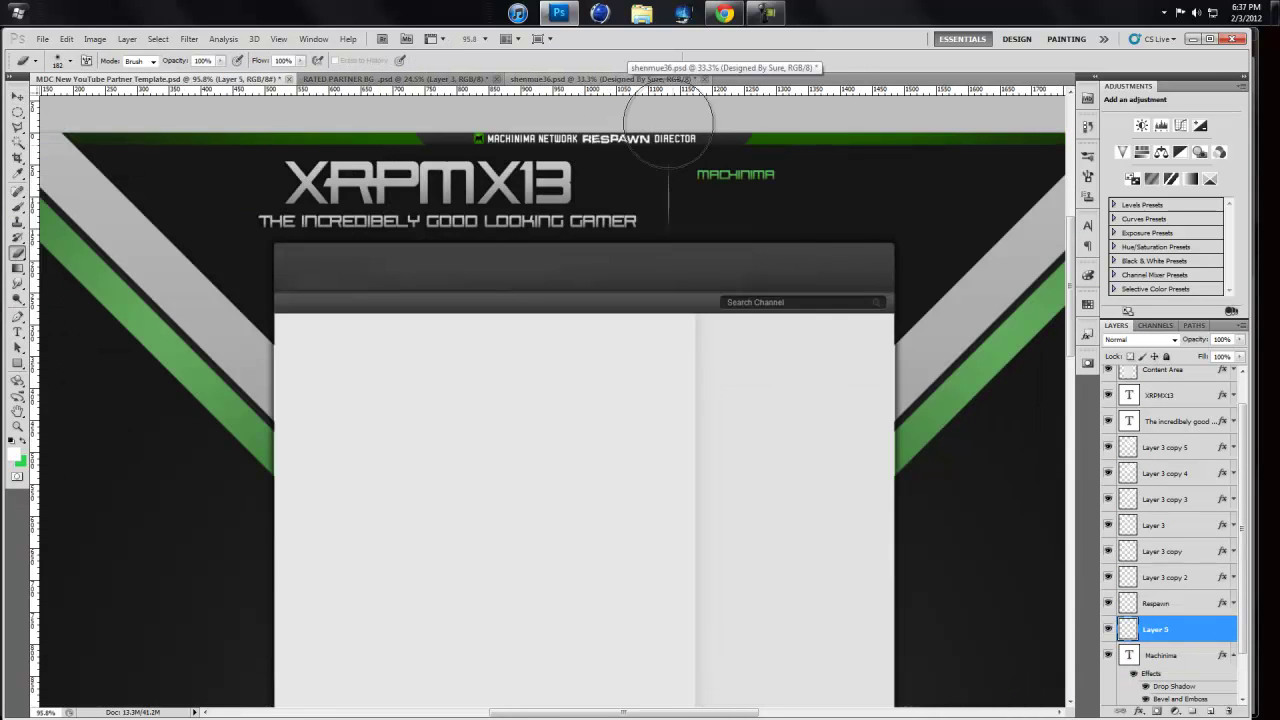
scroll(626, 340, up, 2)
scroll(450, 333, down, 2)
Step: Stroke a Pen path under MACHINIMA and confirm its green colour overlay
key(p)
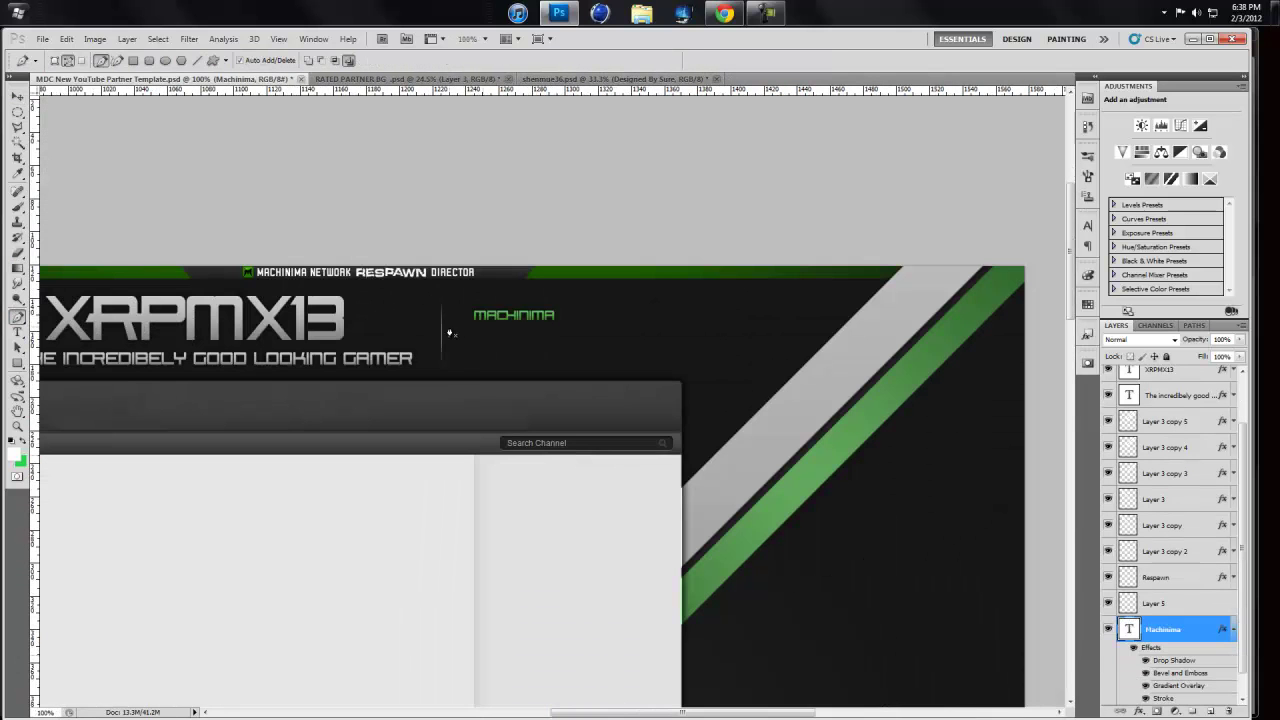
right_click(524, 338)
click(590, 446)
key(Return)
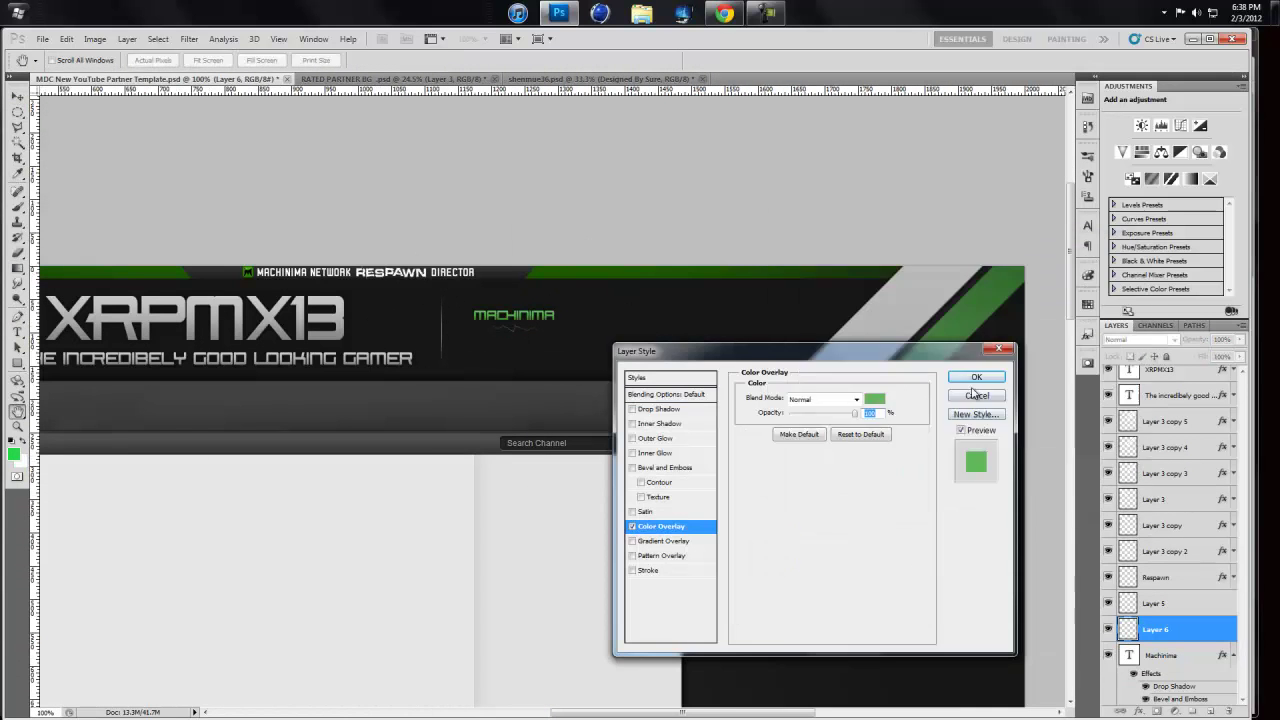
click(720, 18)
click(728, 13)
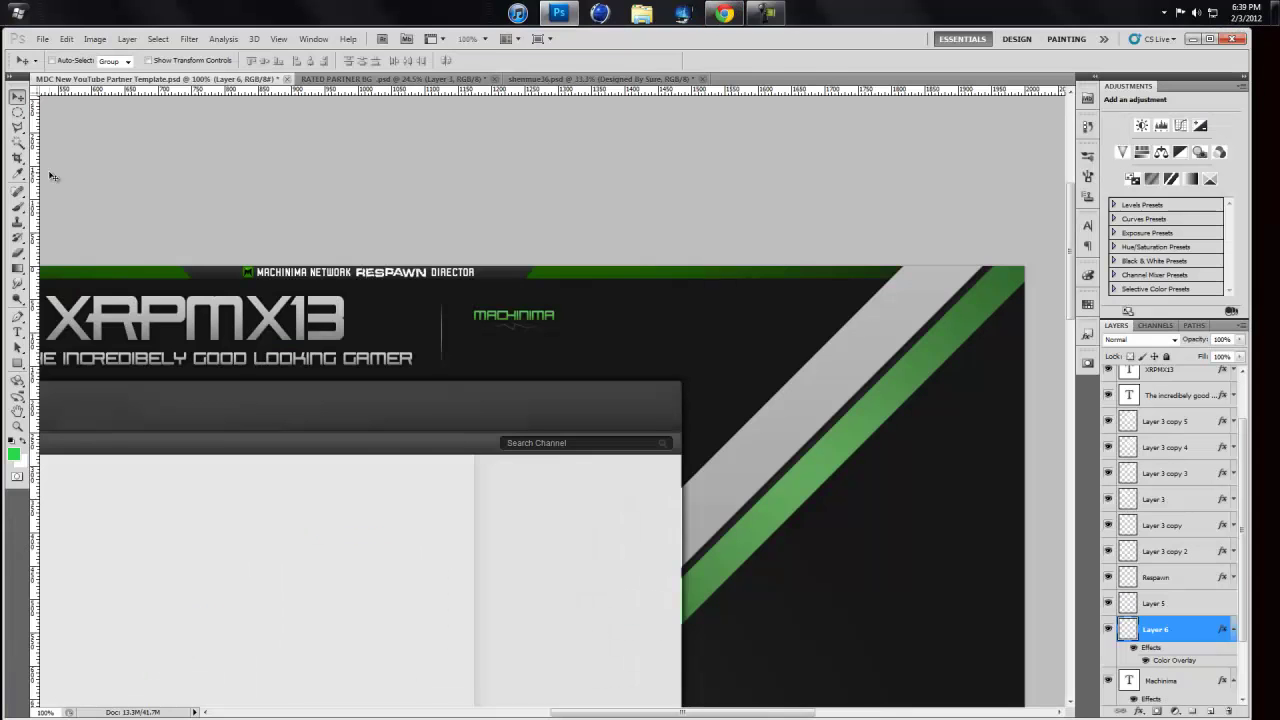
key(ctrl+o)
Step: Bring the Twitter and Facebook icons from the Basic folder into the banner and resize them
double_click(251, 353)
double_click(236, 174)
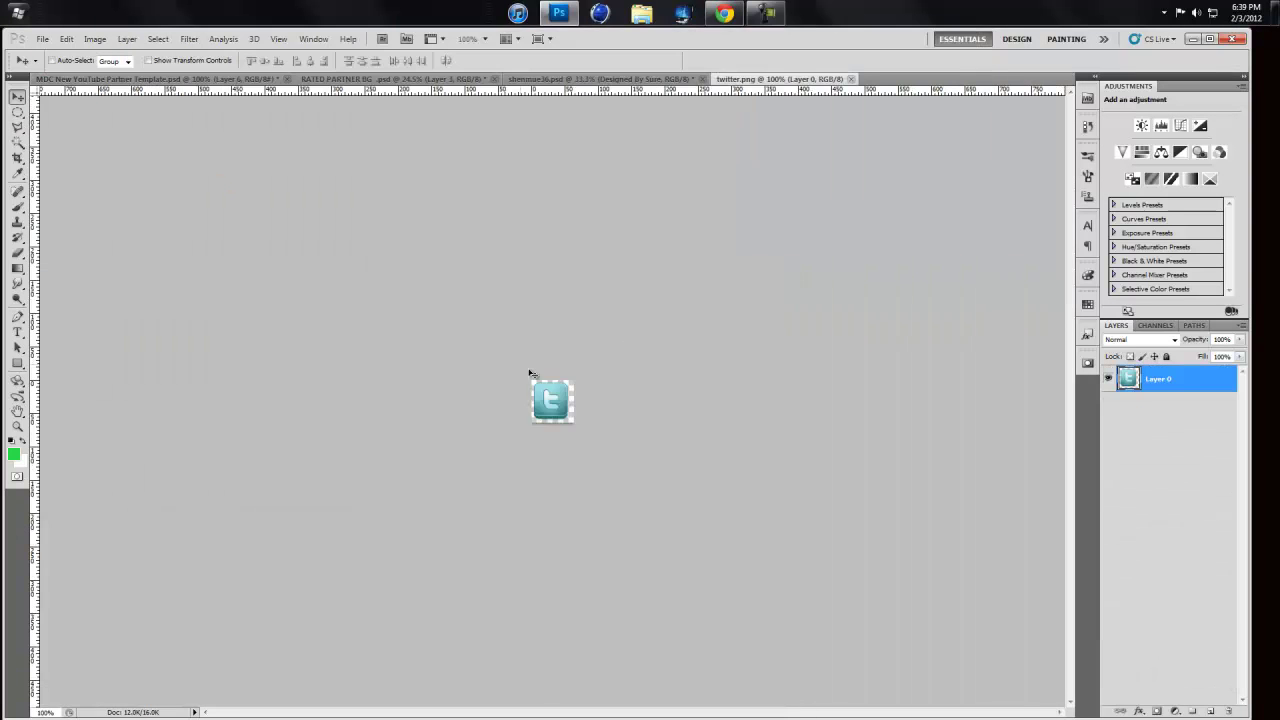
drag(531, 374, 487, 358)
drag(566, 406, 510, 350)
key(ctrl+t)
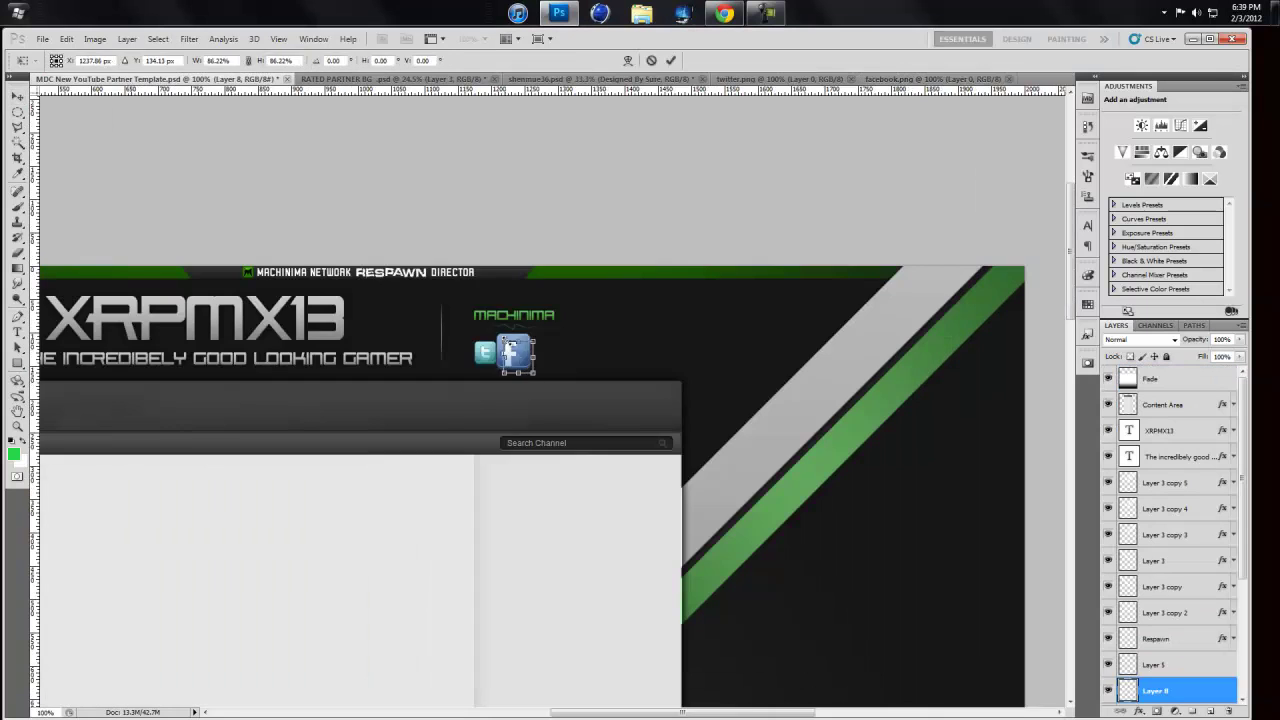
scroll(581, 373, up, 2)
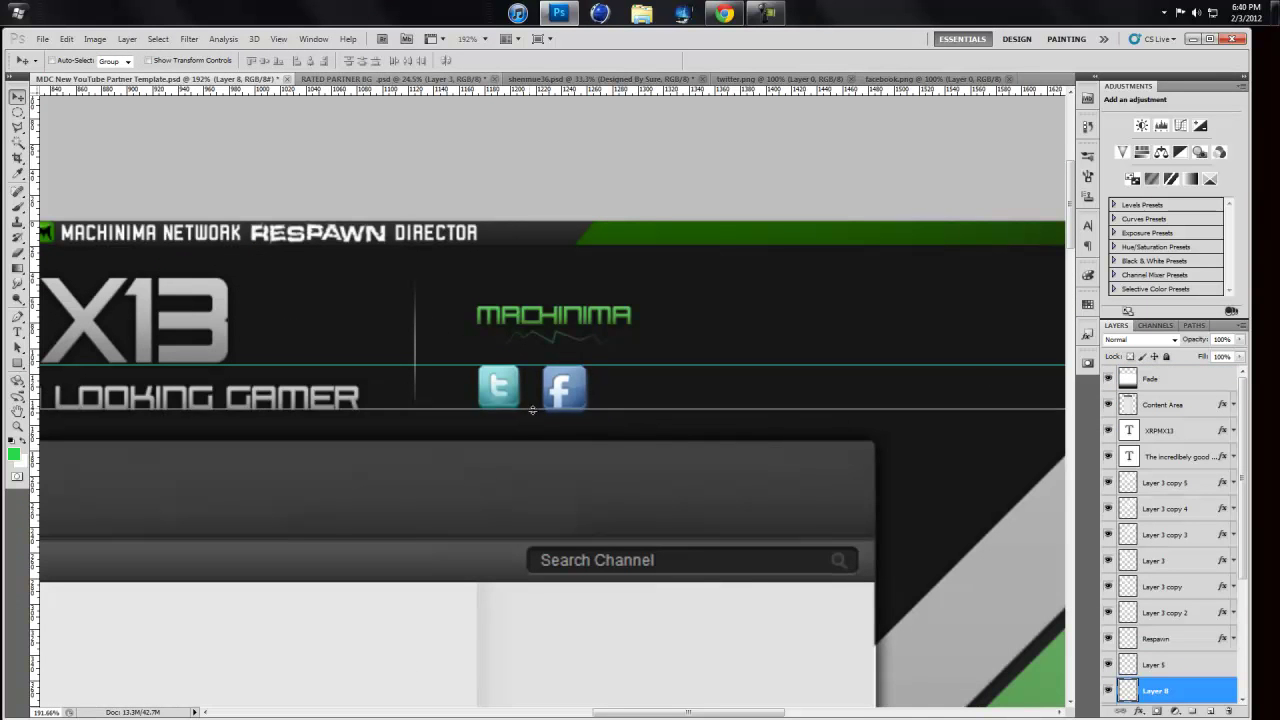
Step: Give the Twitter icon layer a green Color Overlay
double_click(1173, 666)
key(Escape)
double_click(1160, 664)
click(797, 398)
key(Return)
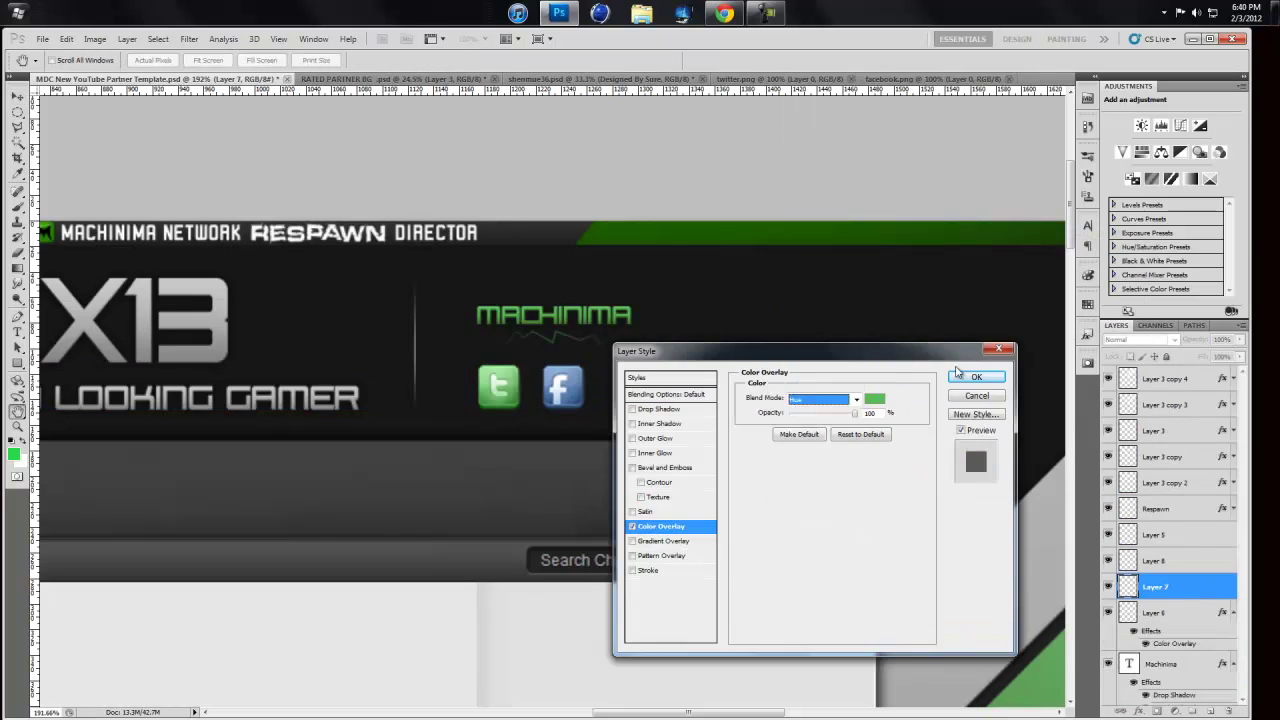
key(Return)
Step: Paste the green style onto the Facebook icon and stroke a green squiggle beneath both icons
right_click(1160, 560)
click(1186, 506)
shift+click(1180, 612)
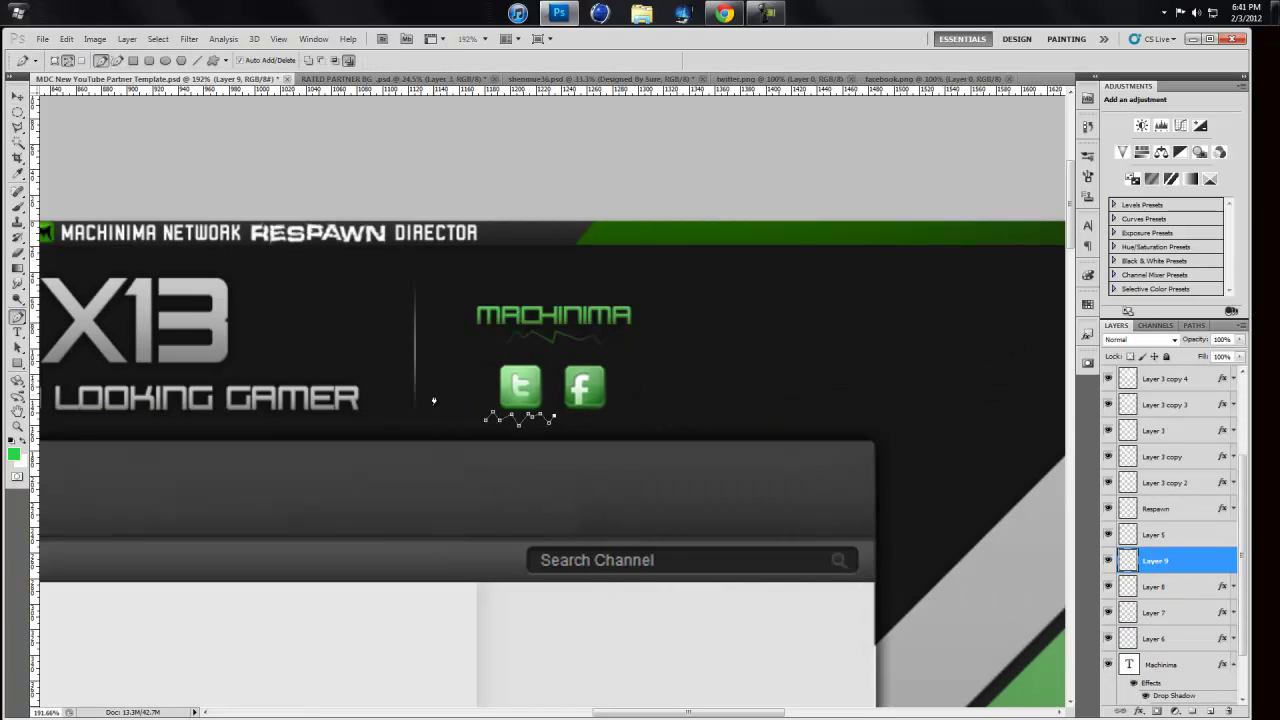
key(b)
key(Return)
key(Return)
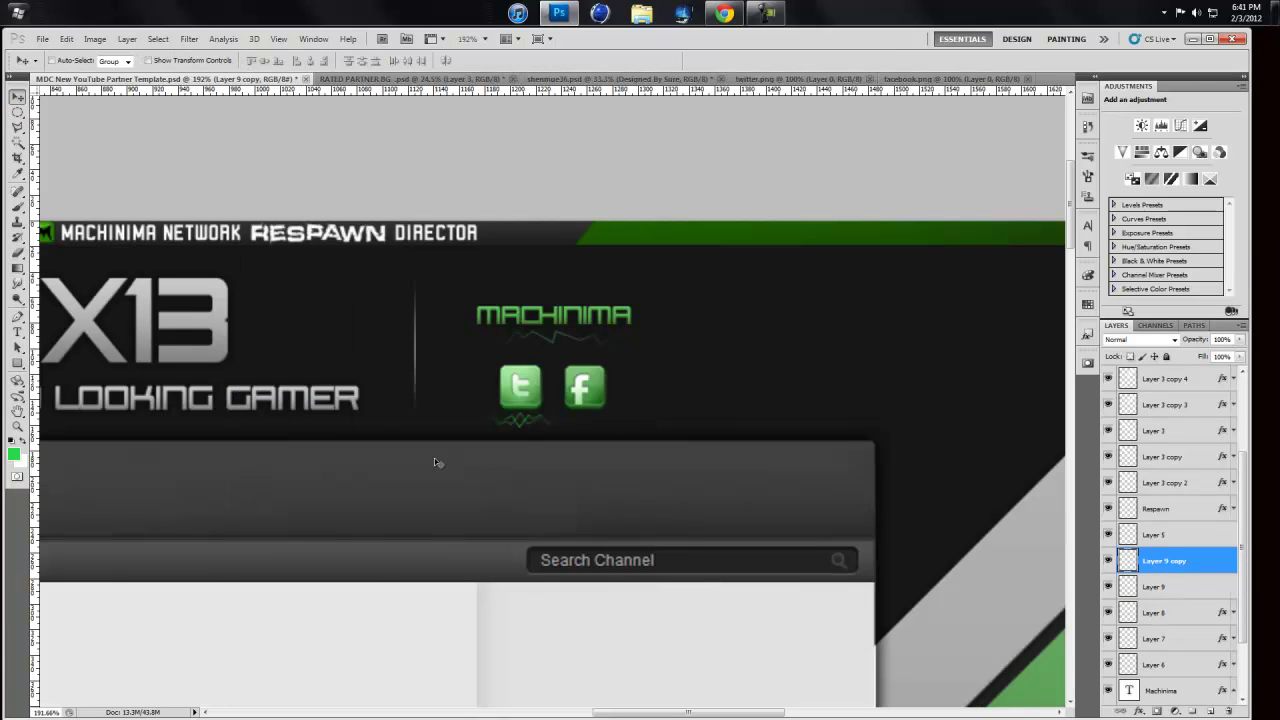
Step: Tint the SUBSCRIBE text green and stroke a squiggle path beneath it onto Layer 10
double_click(1206, 569)
click(874, 414)
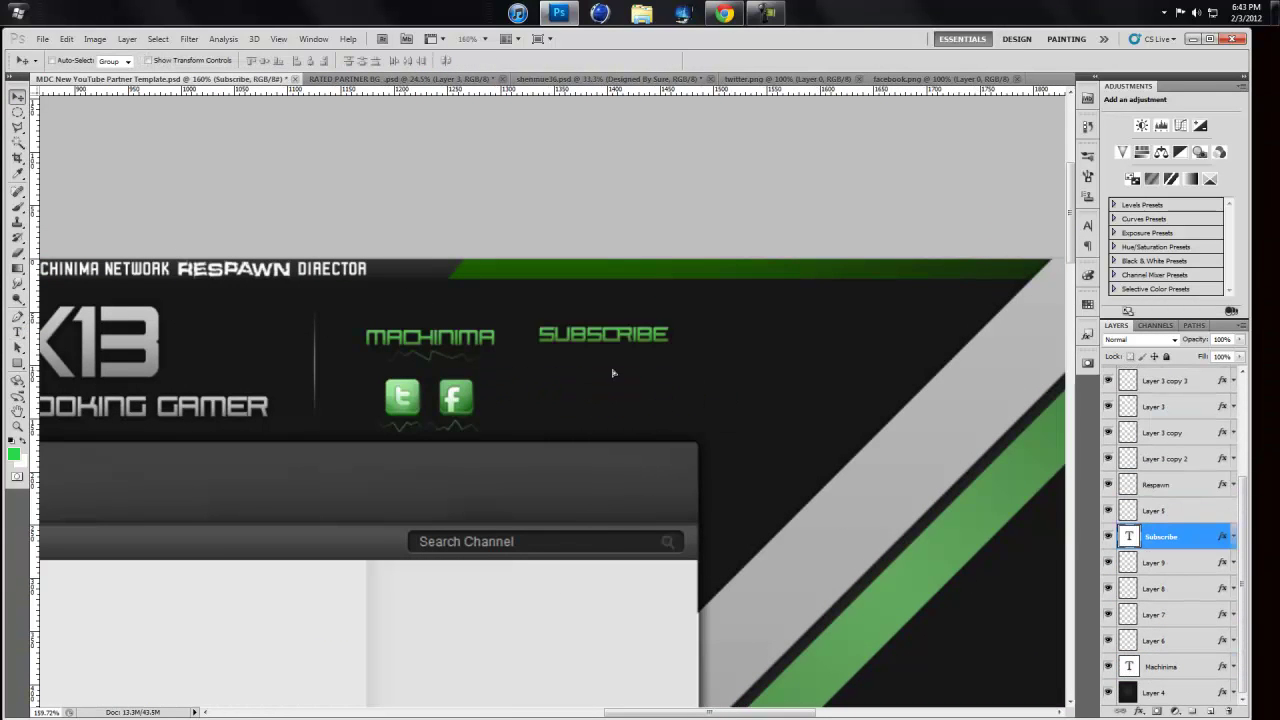
right_click(658, 428)
click(700, 546)
key(Return)
Step: Give the SUBSCRIBE squiggle layer a green Color Overlay
right_click(1190, 545)
click(1235, 240)
click(645, 523)
click(980, 374)
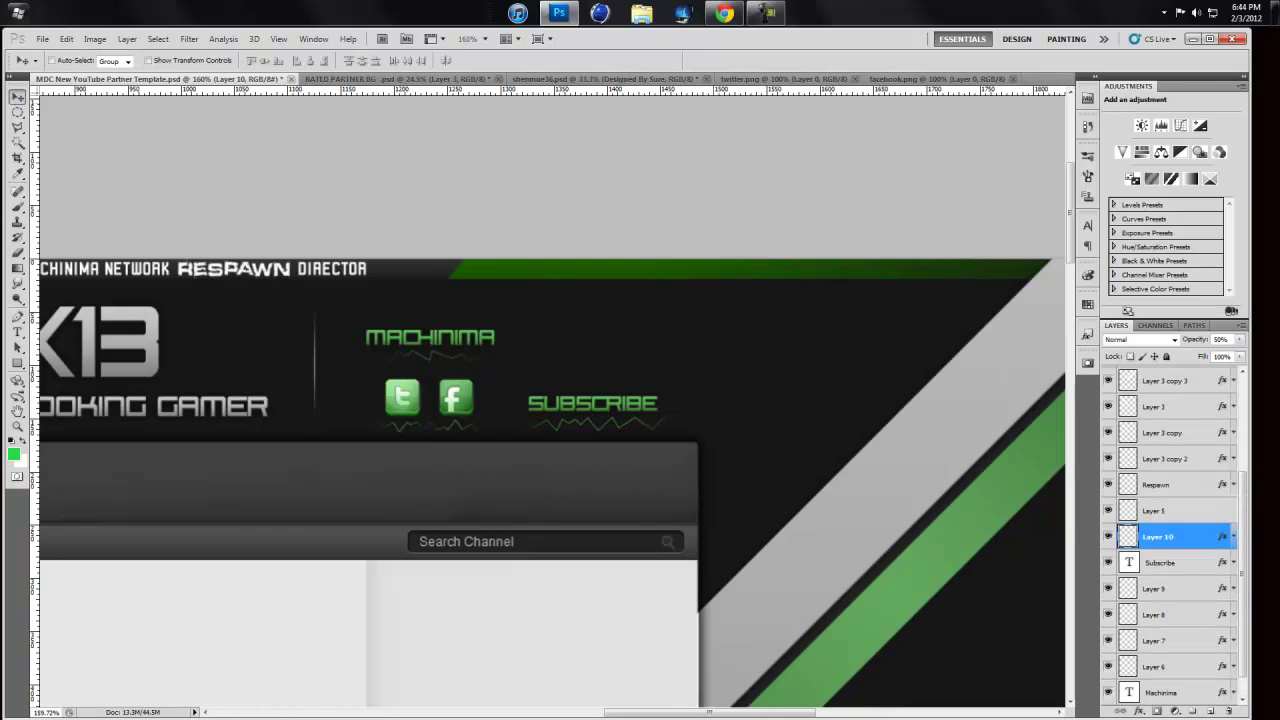
click(43, 38)
Step: Place Sure.png above SUBSCRIBE, scale it to 8.61%, and paste the green layer style onto it
click(60, 318)
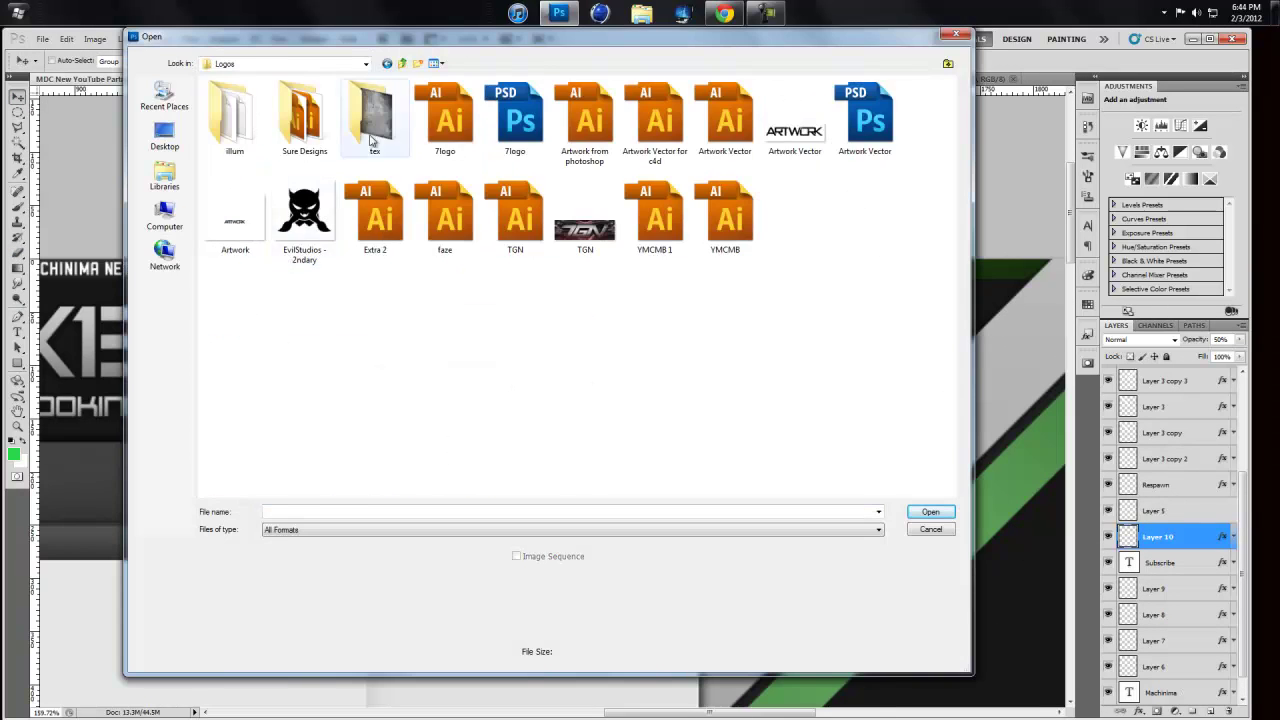
double_click(871, 120)
drag(1061, 515, 512, 361)
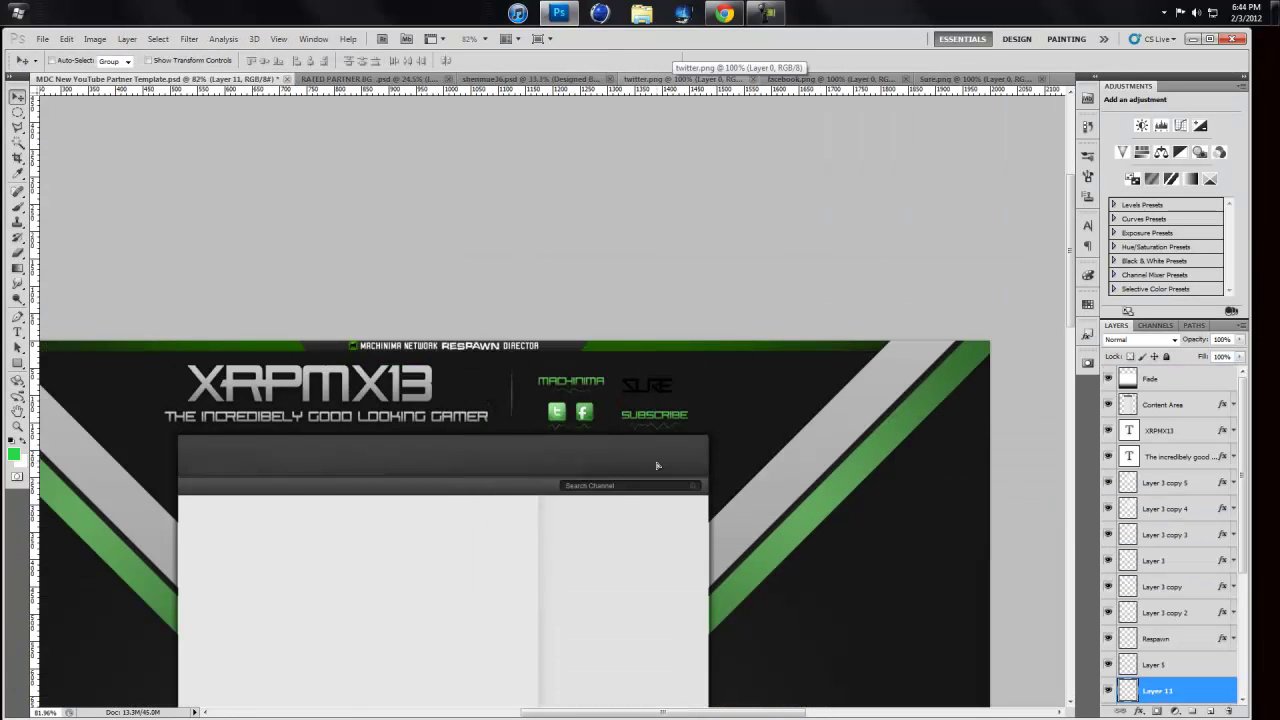
scroll(1180, 600, down, 3)
right_click(1180, 508)
click(1180, 440)
key(ctrl+1)
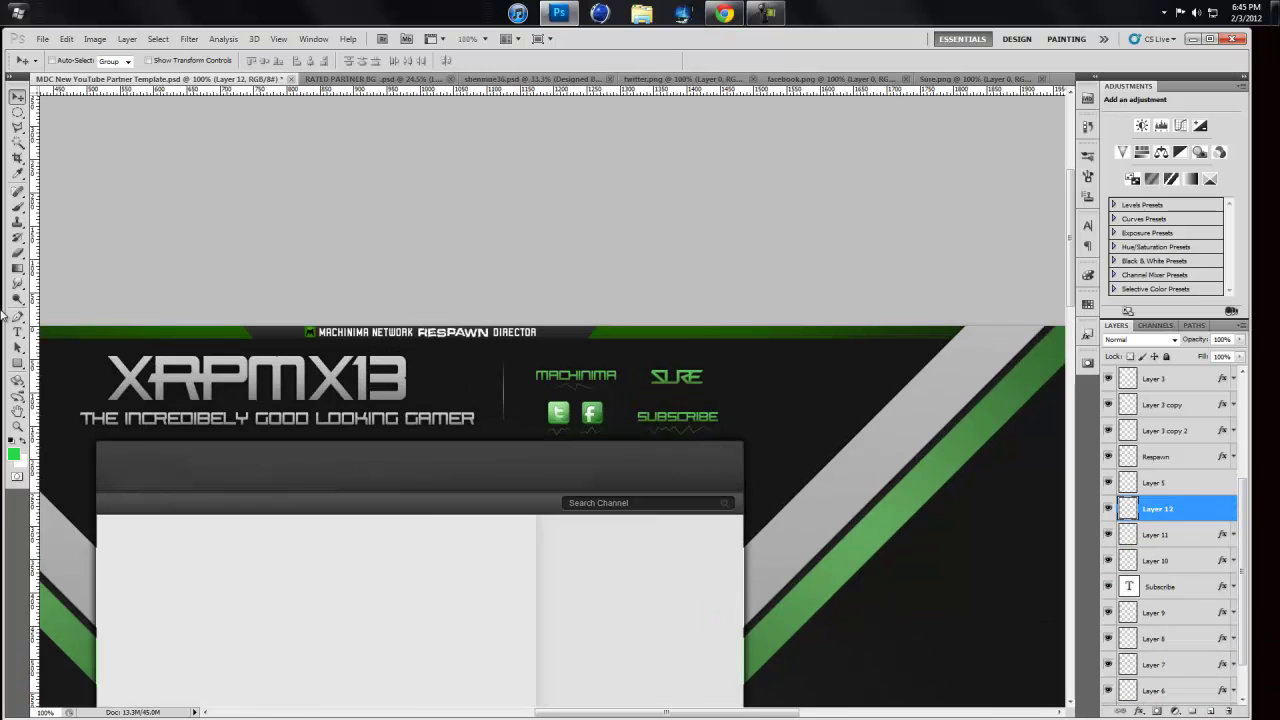
Step: Stroke a squiggle path under the Sure logo, tint it green, and set its opacity to 50%
click(17, 316)
scroll(645, 390, up, 4)
key(b)
key(Return)
right_click(1160, 508)
click(1180, 440)
key(5)
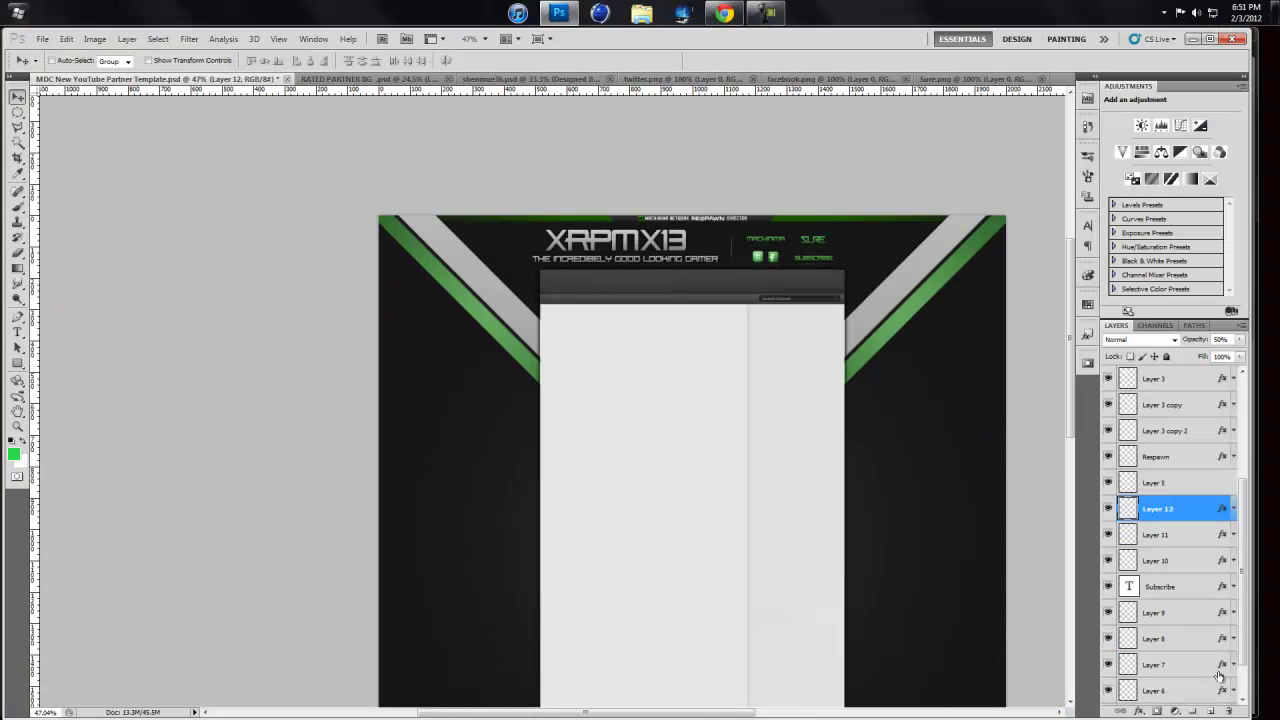
Step: Set the diagonal line on Layer 13 to 35% opacity, duplicate it, undo extras, then view at 100%
key(e)
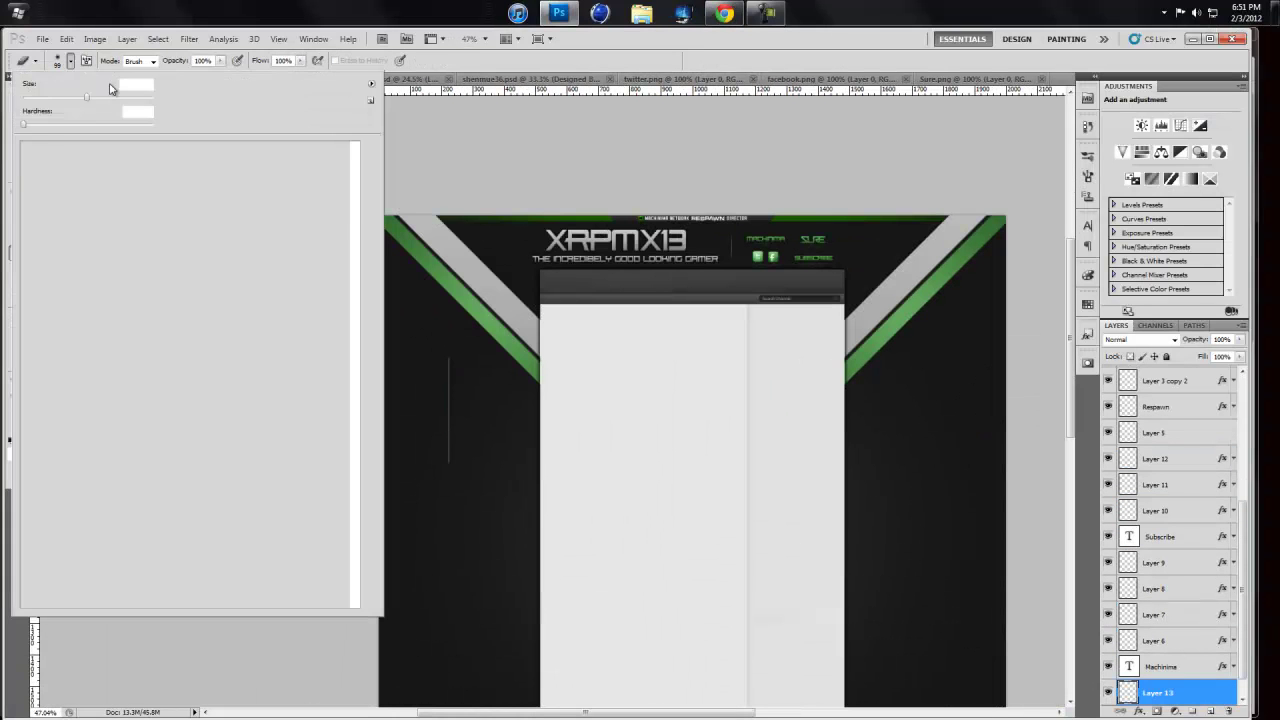
key(v)
key(3)
key(5)
mouse_move(500, 368)
alt+mouse_down()
mouse_move(555, 345)
mouse_move(547, 242)
alt+mouse_up()
mouse_move(643, 316)
mouse_down()
mouse_move(986, 534)
mouse_move(637, 277)
mouse_up()
key(ctrl+alt+z)
key(ctrl+alt+z)
key(ctrl+alt+z)
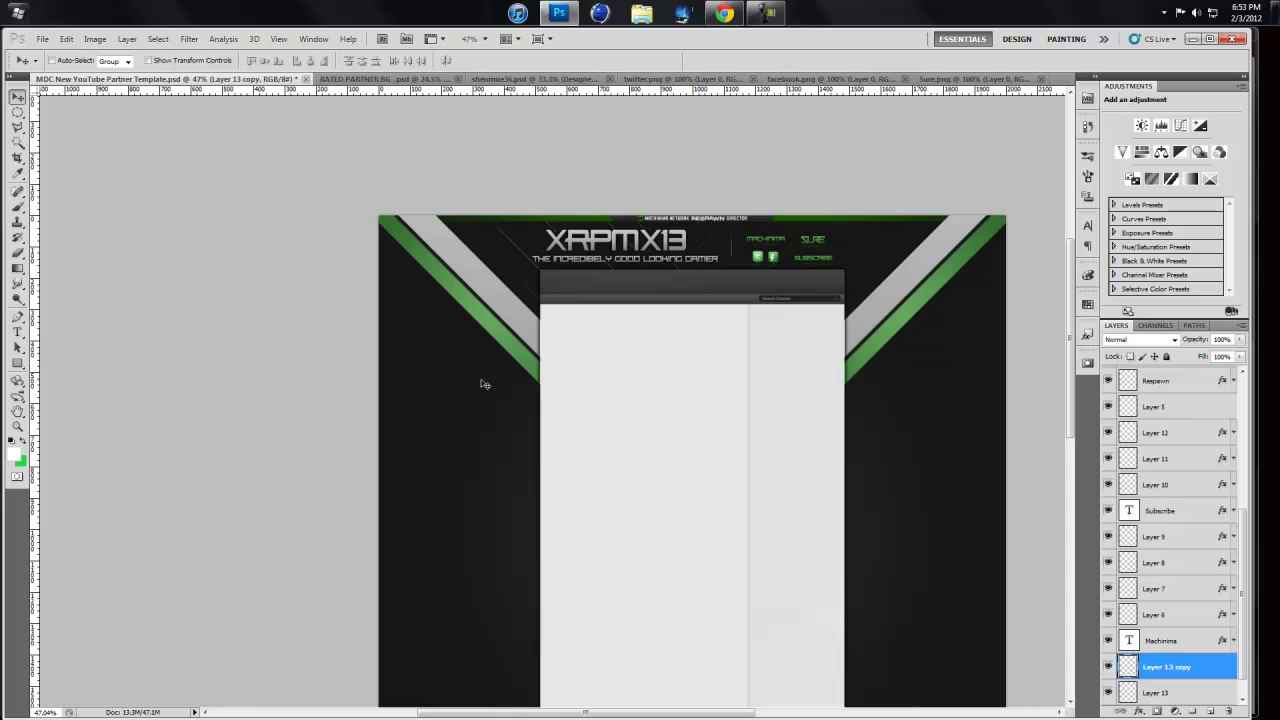
key(ctrl+1)
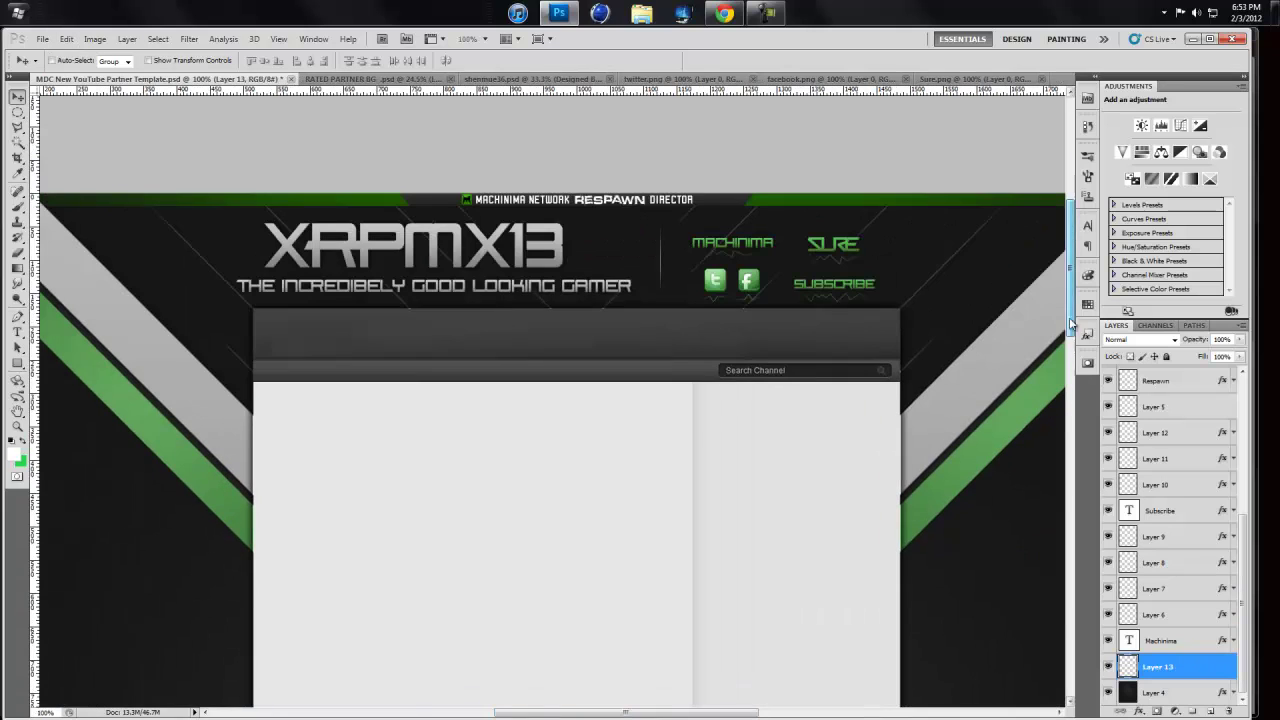
click(766, 13)
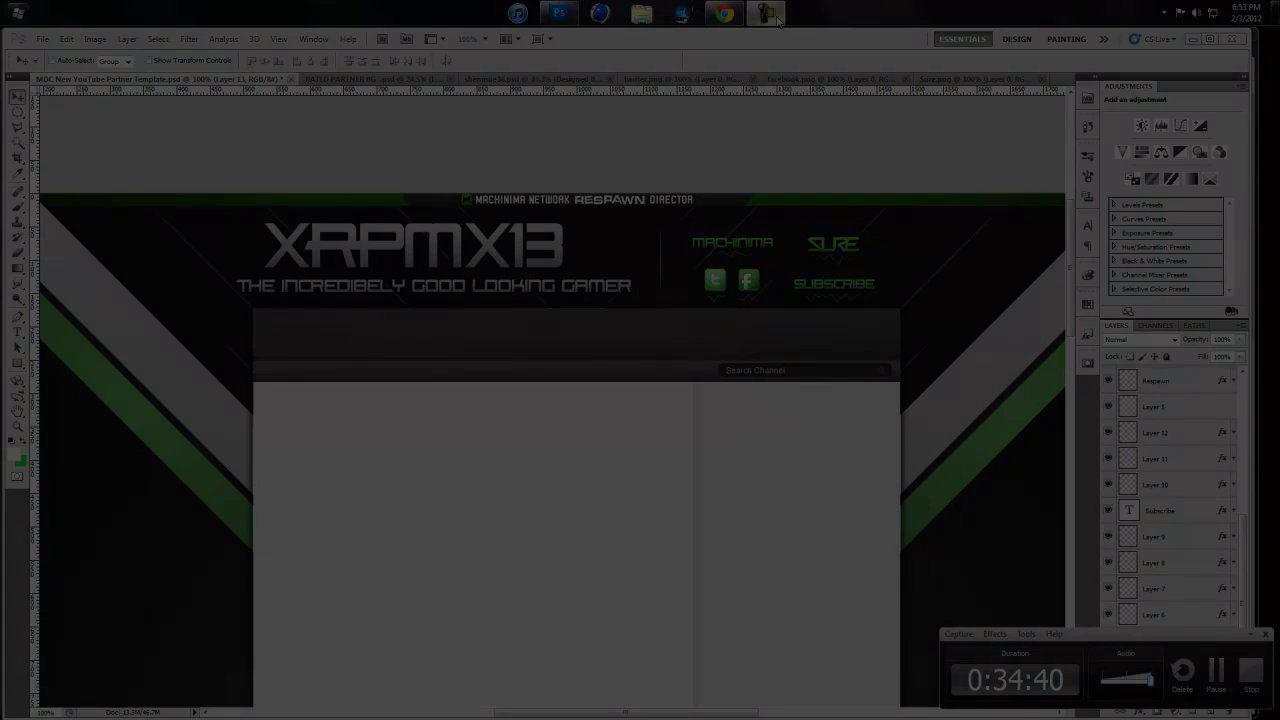